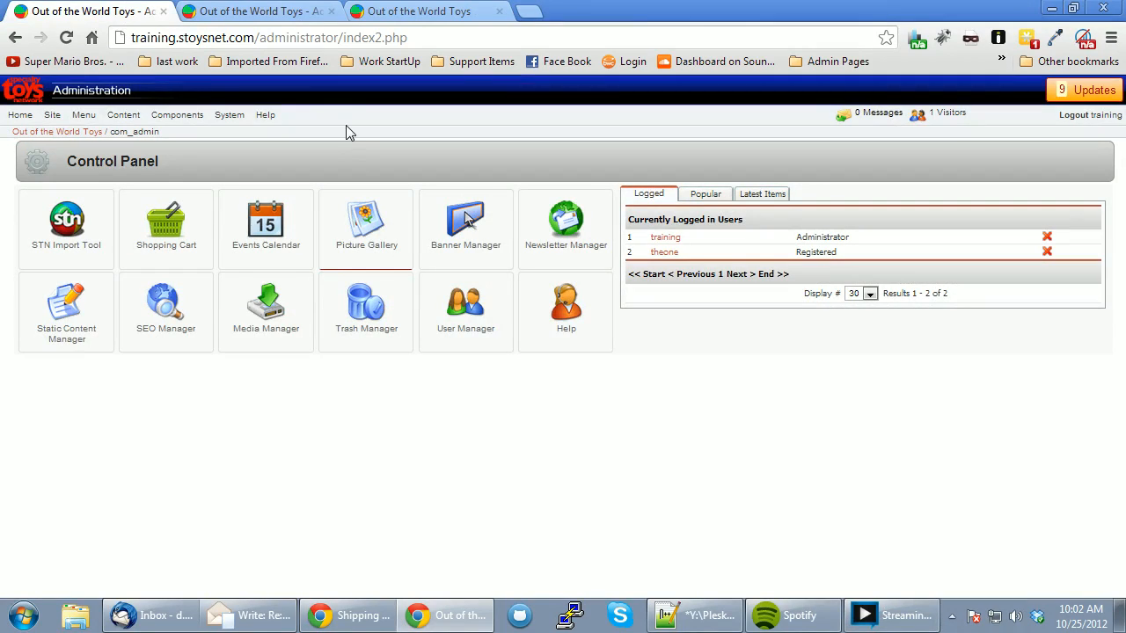
Open the configuration of the Standard Table Based Shipping (Zone) method from the shopping cart's Shipping Module List.
{"action": "left_click", "coordinate": [183, 225]}
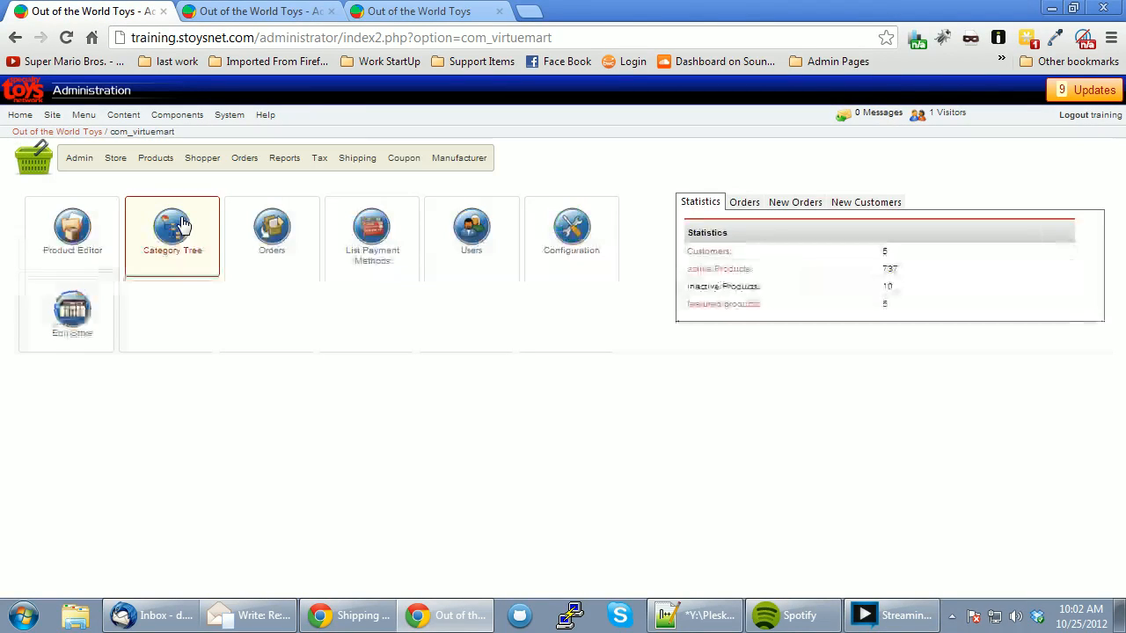
{"action": "mouse_move", "coordinate": [120, 165]}
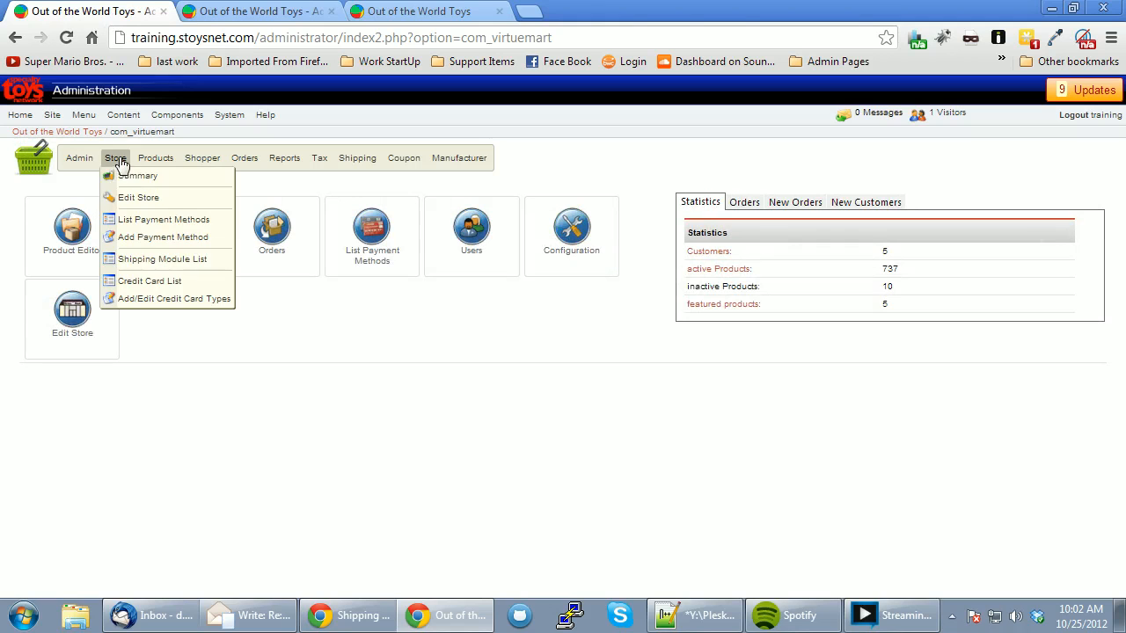
{"action": "left_click", "coordinate": [153, 259]}
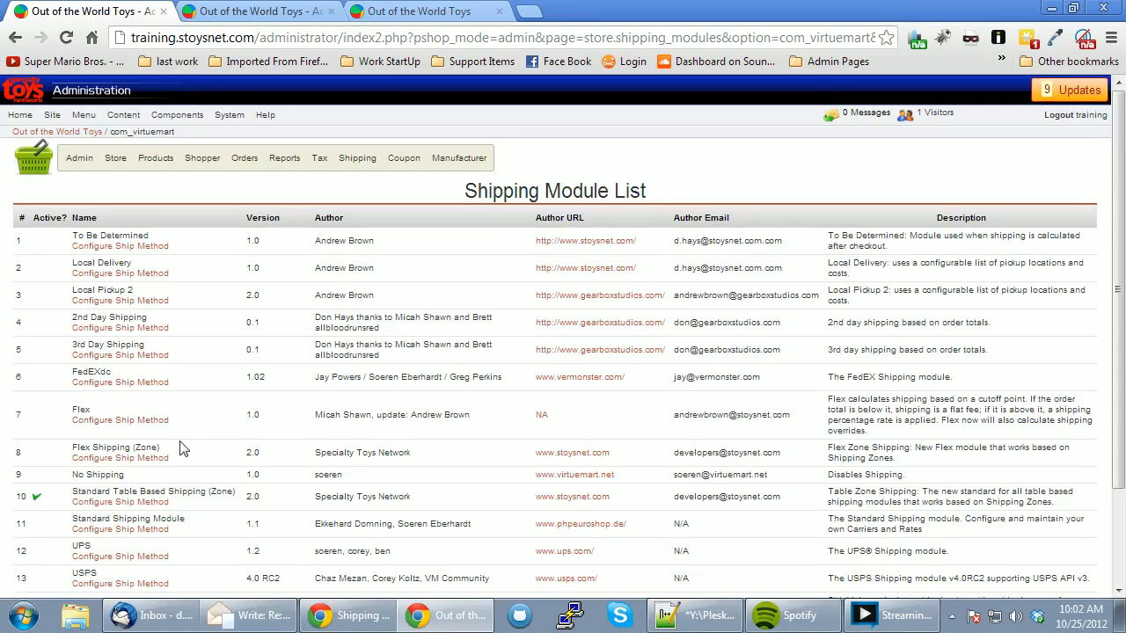
{"action": "left_click_drag", "start_coordinate": [81, 493], "coordinate": [220, 493]}
{"action": "left_click", "coordinate": [219, 493]}
{"action": "double_click", "coordinate": [77, 493]}
{"action": "left_click", "coordinate": [106, 495]}
{"action": "left_click", "coordinate": [115, 501]}
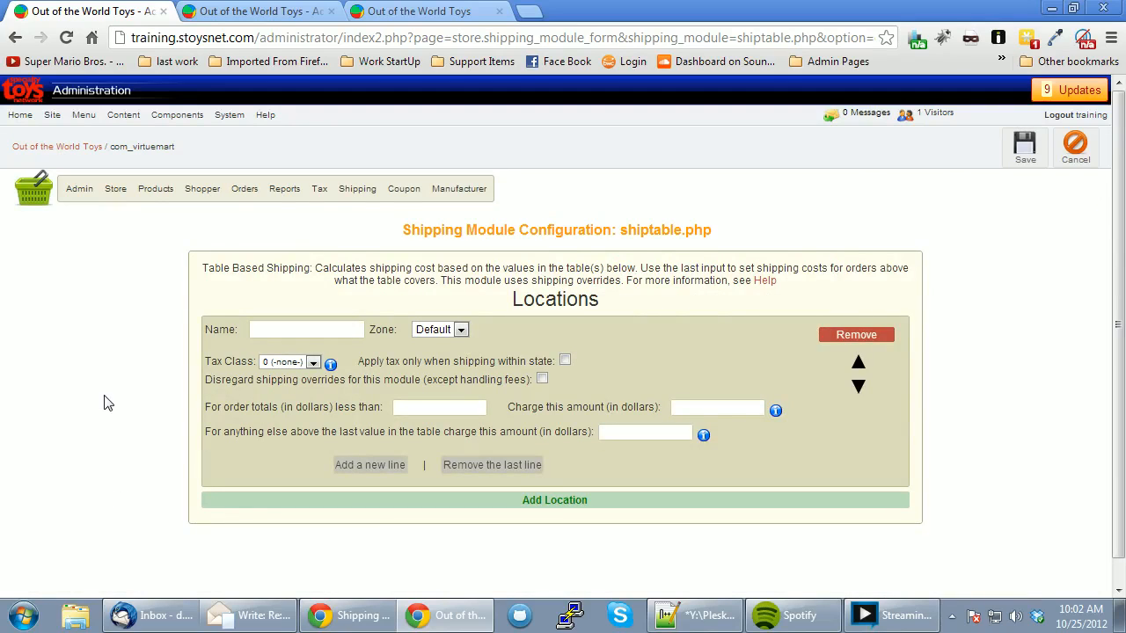
Name the shipping location "Standard Ground" and check its tax class options.
{"action": "scroll", "coordinate": [104, 403], "scroll_direction": "down", "scroll_amount": 1}
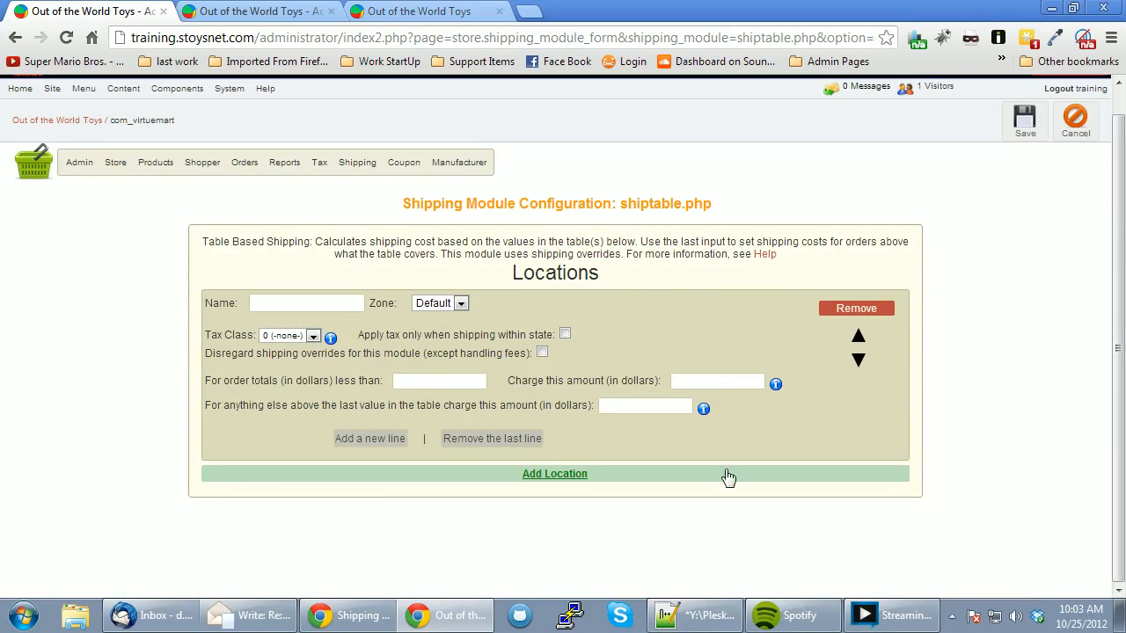
{"action": "left_click", "coordinate": [292, 302]}
{"action": "type", "text": "S"}
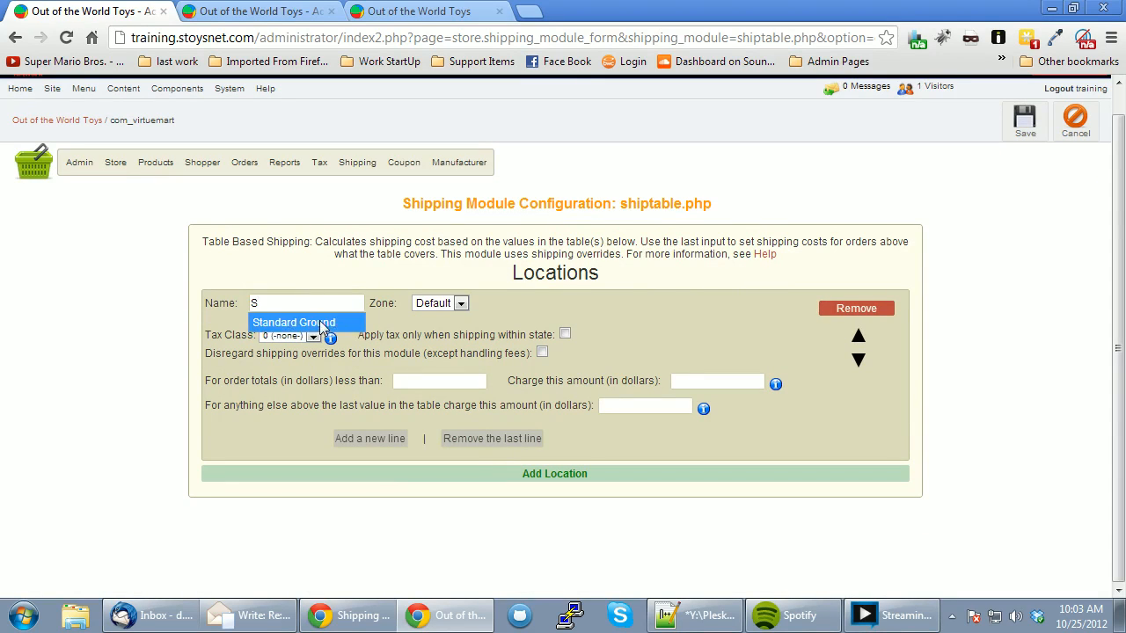
{"action": "left_click", "coordinate": [319, 322]}
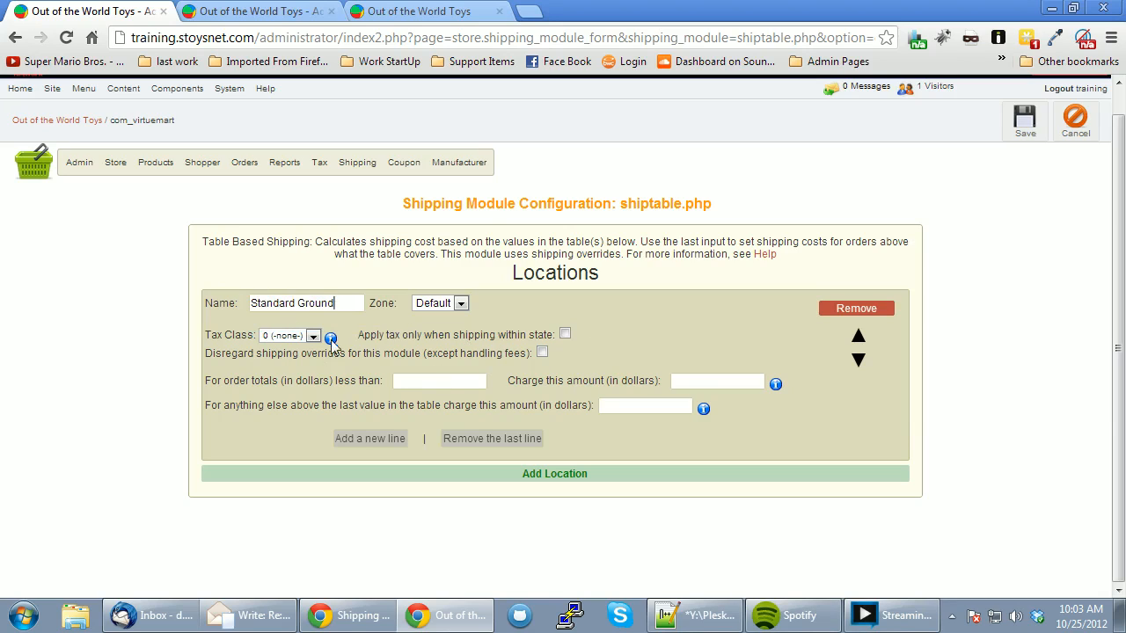
{"action": "left_click", "coordinate": [312, 336]}
{"action": "left_click", "coordinate": [311, 336]}
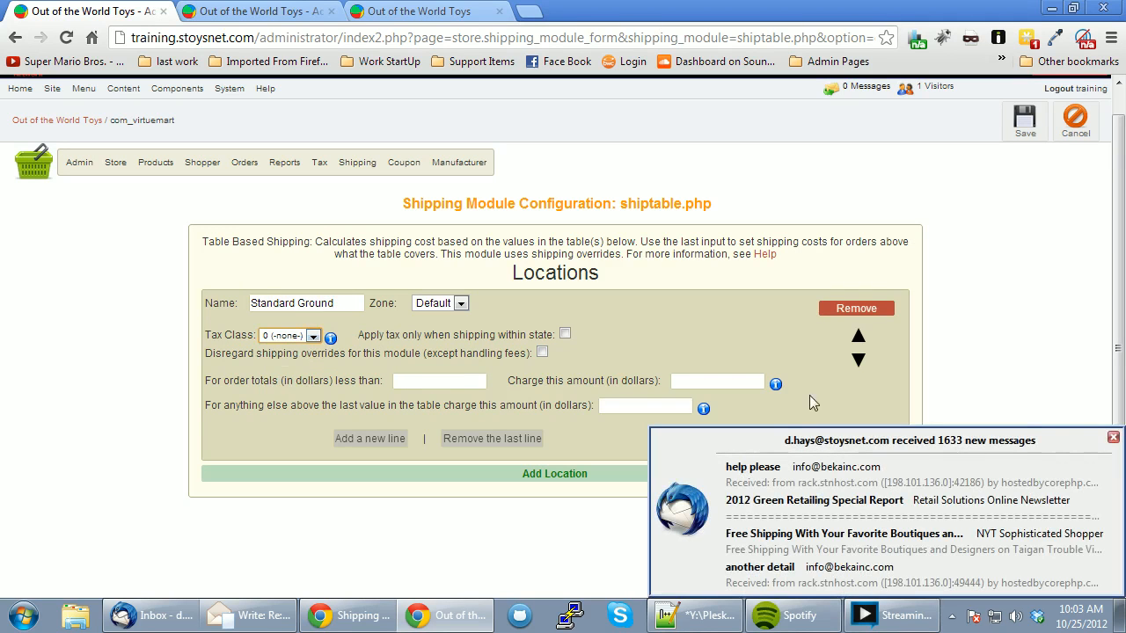
Dismiss the new-mail notification and return to the shipping module configuration.
{"action": "left_click", "coordinate": [1112, 437]}
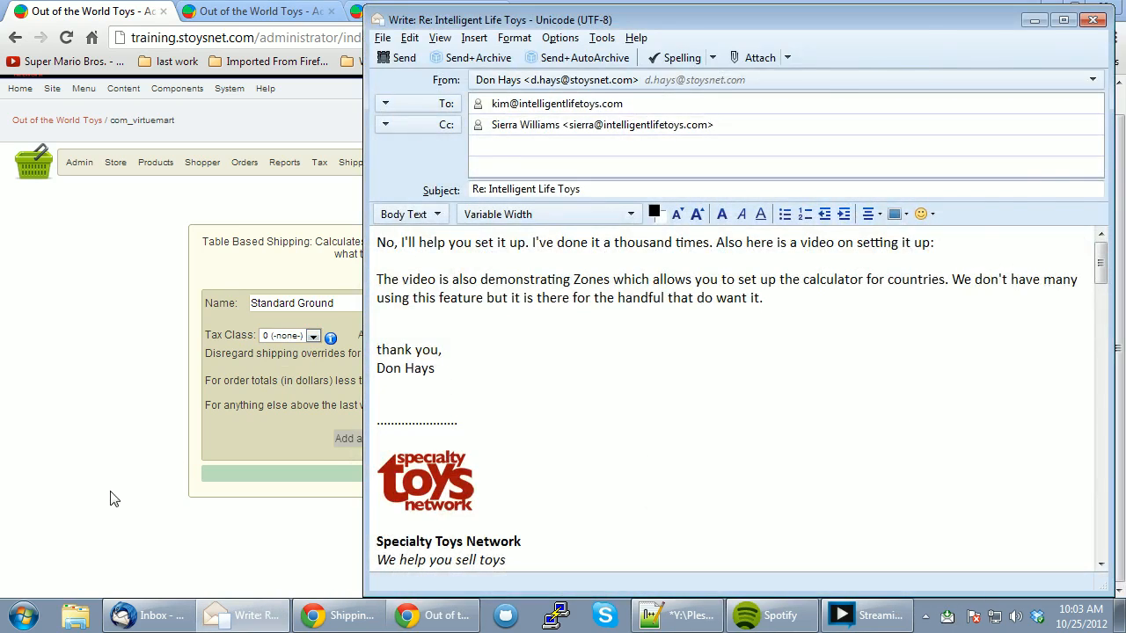
{"action": "left_click", "coordinate": [110, 498]}
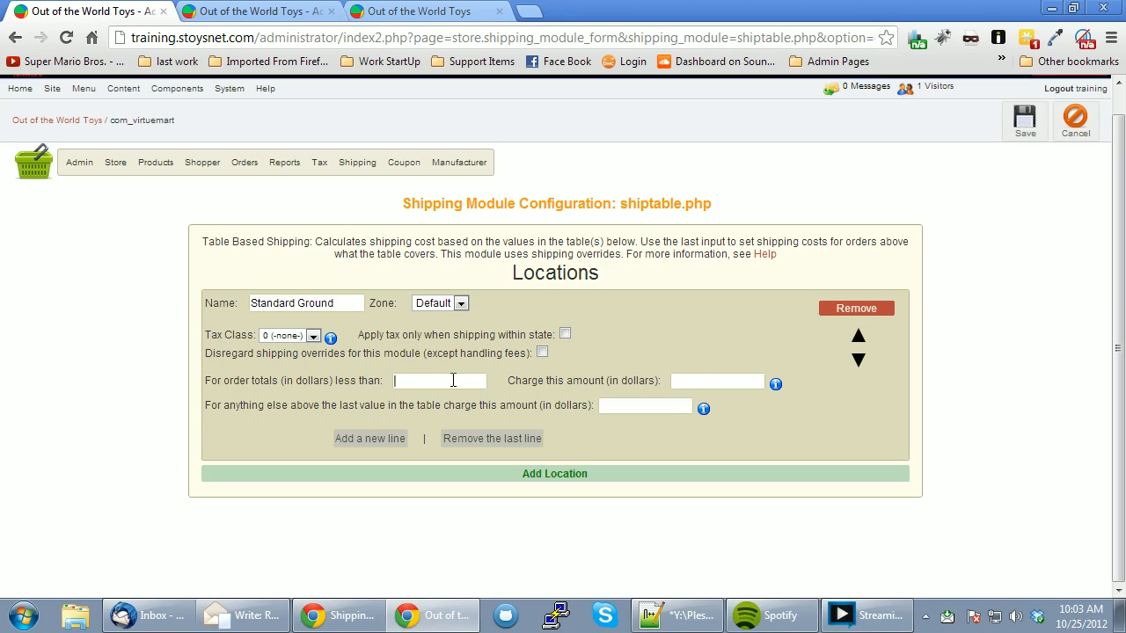
Fill in the first rate line to charge 5.50 for order totals less than 15.00.
{"action": "type", "text": "15.00"}
{"action": "left_click_drag", "start_coordinate": [206, 381], "coordinate": [277, 382]}
{"action": "left_click", "coordinate": [252, 380]}
{"action": "left_click_drag", "start_coordinate": [282, 381], "coordinate": [320, 381]}
{"action": "left_click", "coordinate": [414, 381]}
{"action": "left_click", "coordinate": [719, 381]}
{"action": "type", "text": "5.5"}
{"action": "key", "text": "Down"}
{"action": "key", "text": "Return"}
Add a second rate line charging 7.50 for order totals less than 30.00.
{"action": "left_click", "coordinate": [374, 440]}
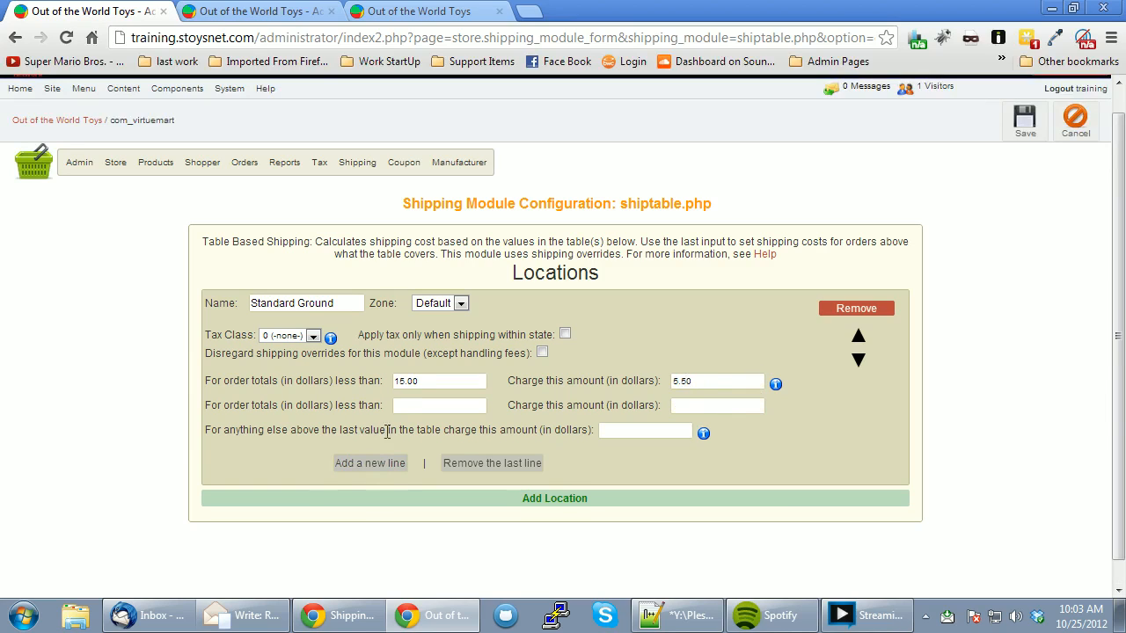
{"action": "type", "text": "30.0"}
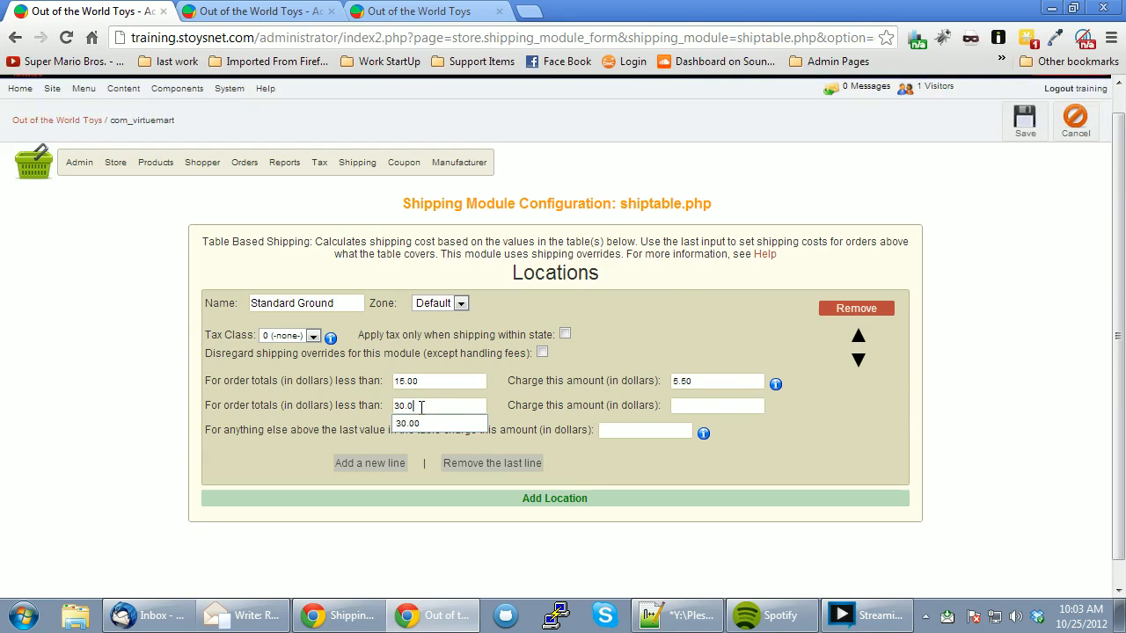
{"action": "left_click", "coordinate": [415, 423]}
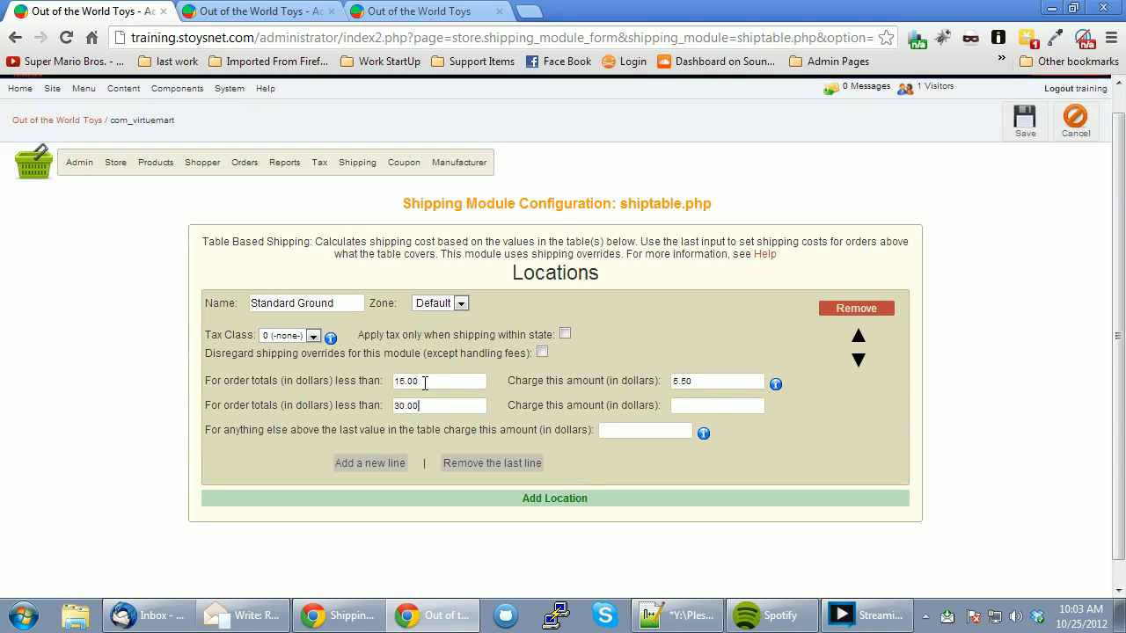
{"action": "left_click", "coordinate": [697, 410]}
{"action": "type", "text": "7"}
{"action": "left_click", "coordinate": [694, 420]}
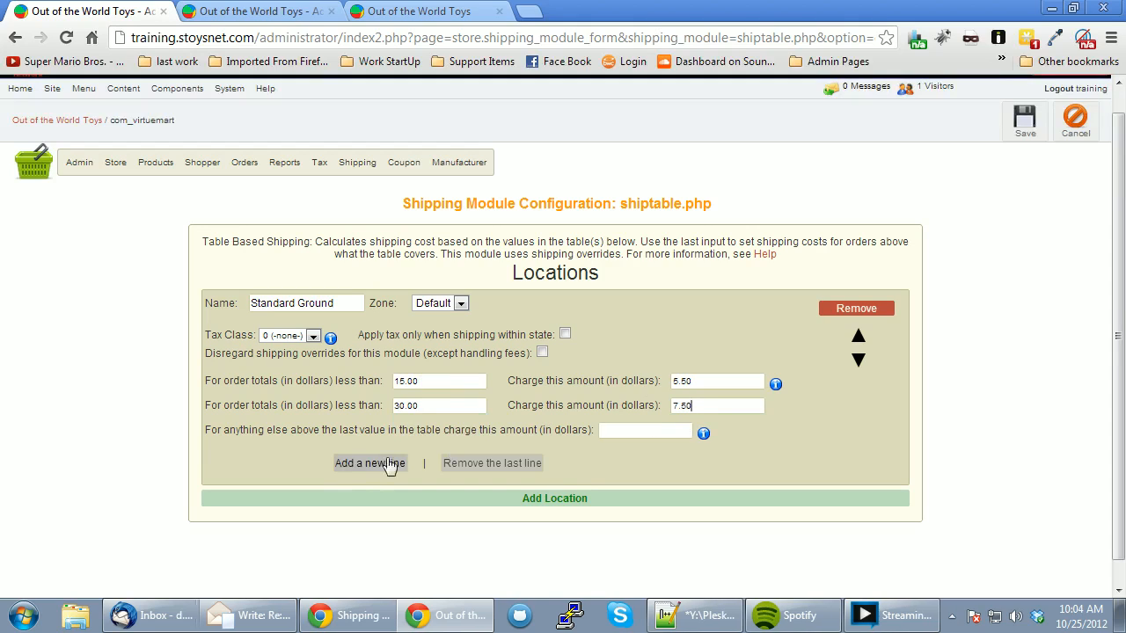
Add a third rate line charging 10.50 for order totals less than 45.00.
{"action": "left_click", "coordinate": [361, 464]}
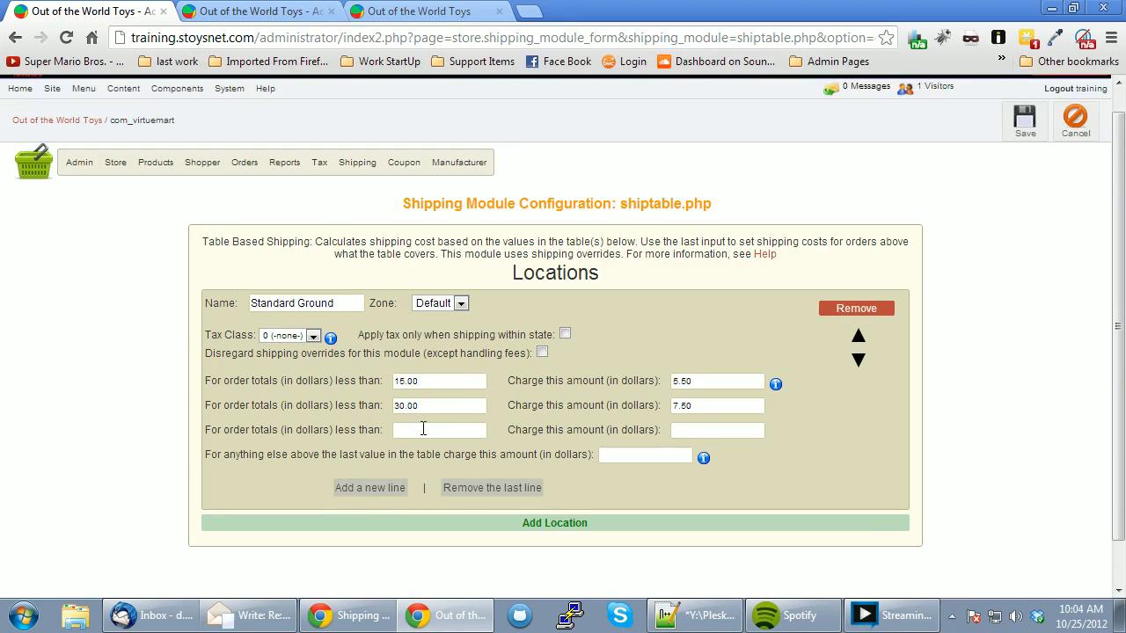
{"action": "left_click", "coordinate": [424, 430]}
{"action": "type", "text": "45"}
{"action": "left_click", "coordinate": [431, 451]}
{"action": "left_click", "coordinate": [709, 431]}
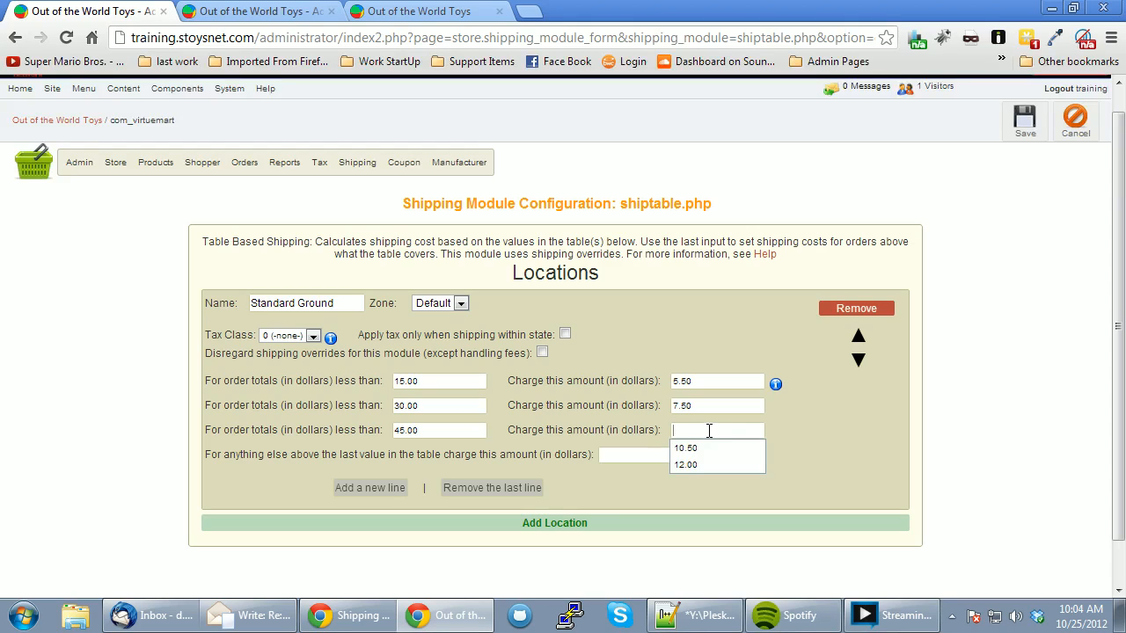
{"action": "left_click", "coordinate": [690, 448]}
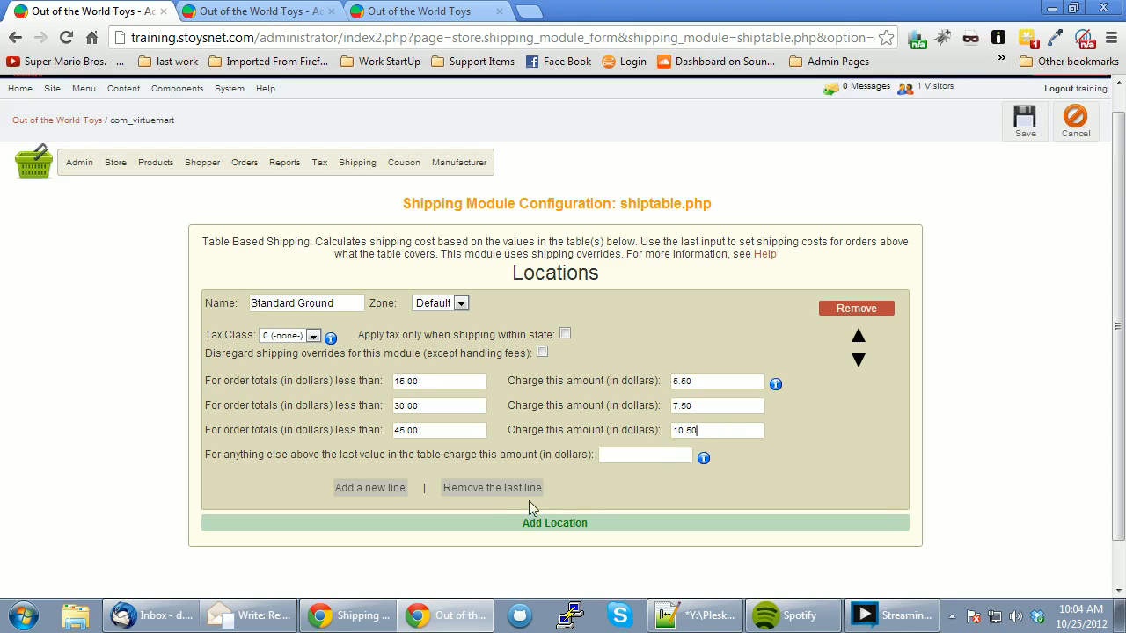
Add a fourth rate line charging 13.50 for order totals less than 60.00.
{"action": "left_click", "coordinate": [394, 487]}
{"action": "left_click", "coordinate": [416, 455]}
{"action": "type", "text": "60"}
{"action": "left_click", "coordinate": [419, 471]}
{"action": "left_click", "coordinate": [702, 455]}
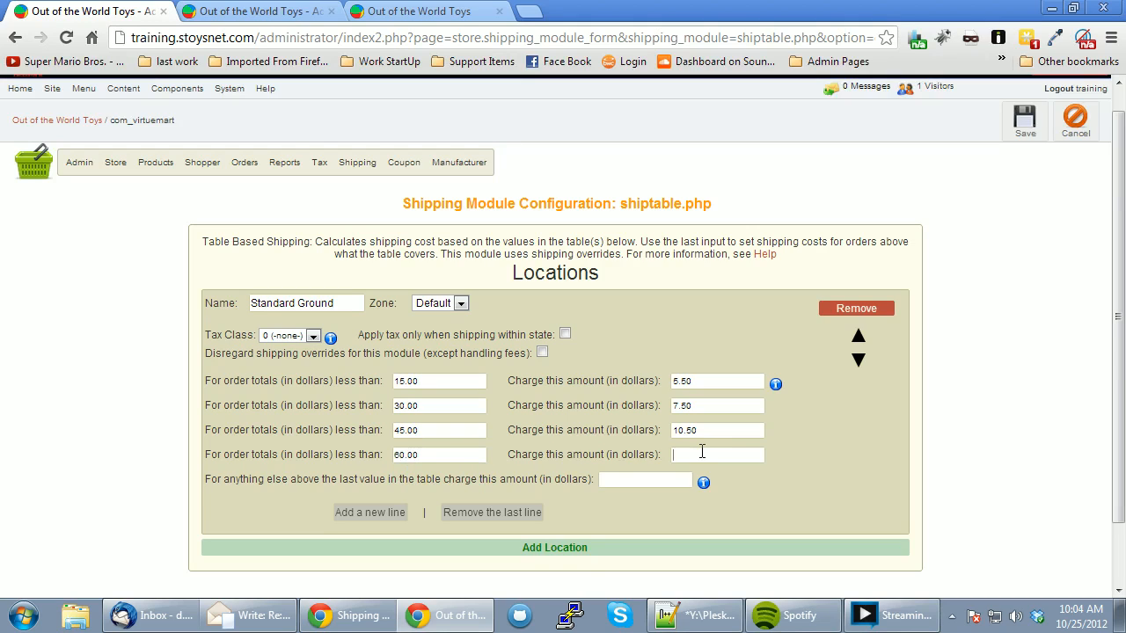
{"action": "type", "text": "1"}
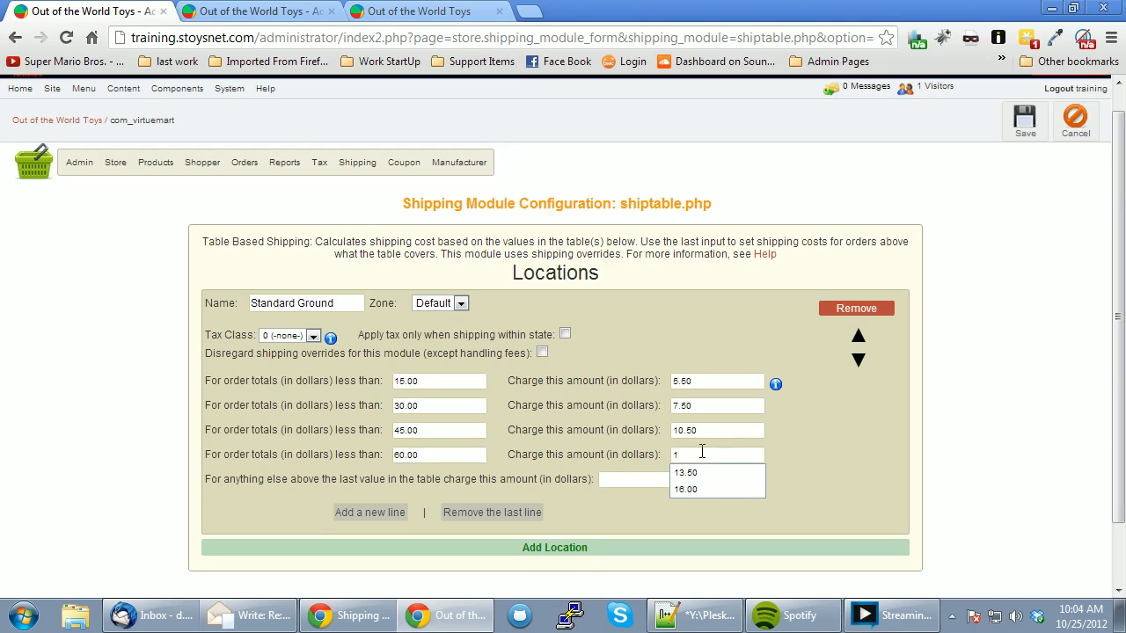
{"action": "left_click", "coordinate": [690, 472]}
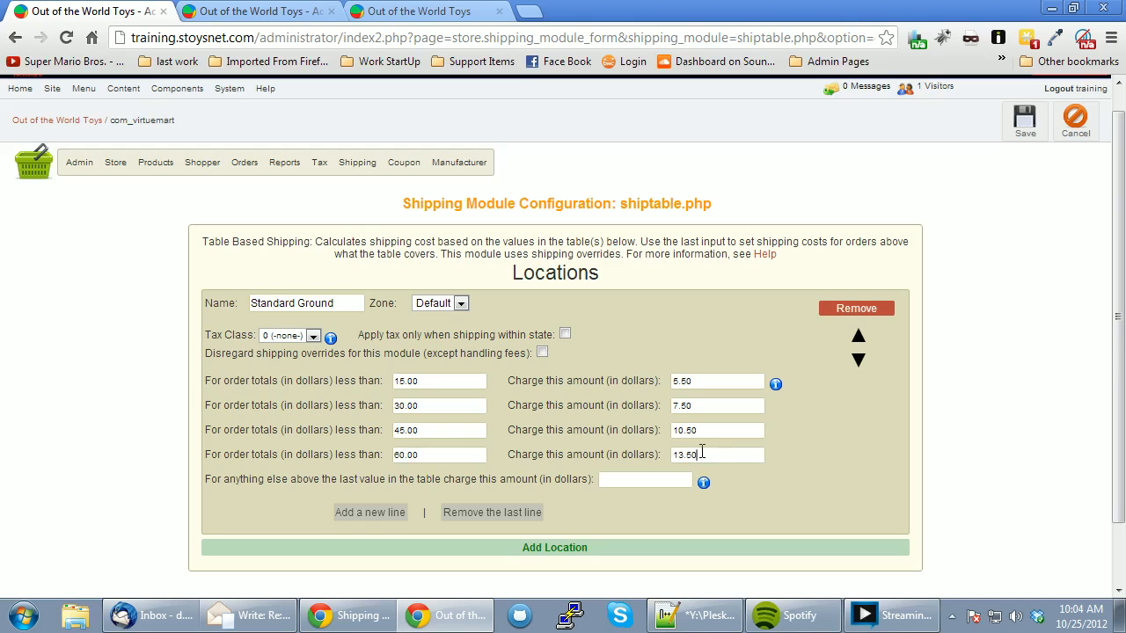
Add a fifth rate line charging 17.00 for order totals less than 75.00.
{"action": "left_click", "coordinate": [401, 514]}
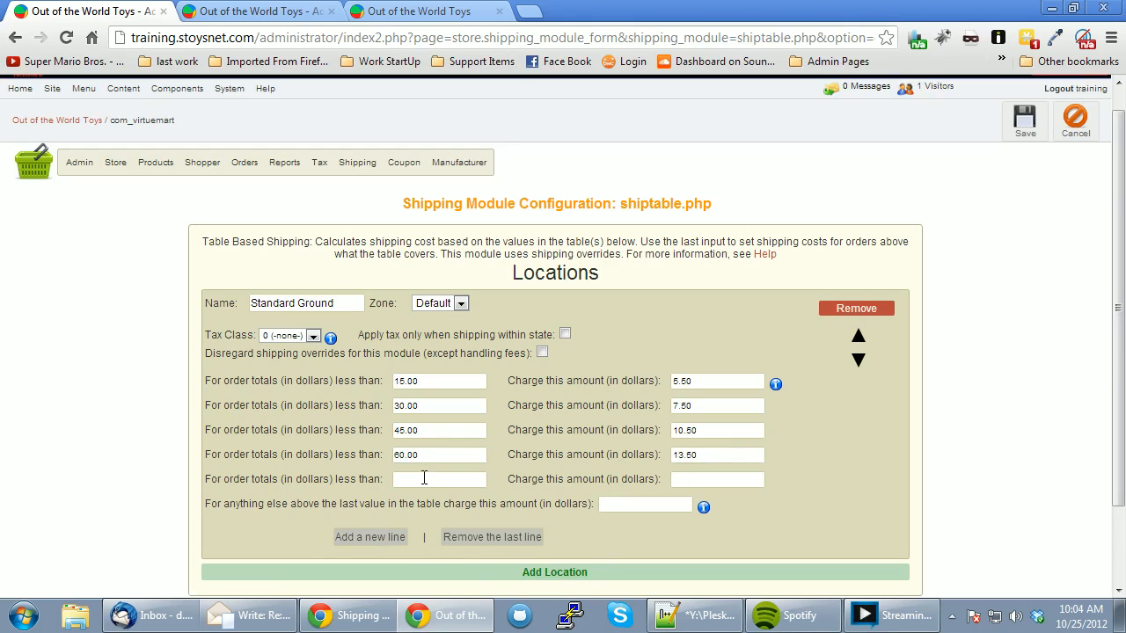
{"action": "type", "text": "75"}
{"action": "left_click", "coordinate": [424, 497]}
{"action": "left_click", "coordinate": [693, 476]}
{"action": "type", "text": "1"}
{"action": "key", "text": "BackSpace"}
{"action": "type", "text": "17.00"}
{"action": "left_click", "coordinate": [438, 480]}
{"action": "left_click", "coordinate": [455, 483]}
Set the charge for anything above the last table value to 0.00 and save the shipping configuration.
{"action": "left_click", "coordinate": [609, 508]}
{"action": "type", "text": "0.00"}
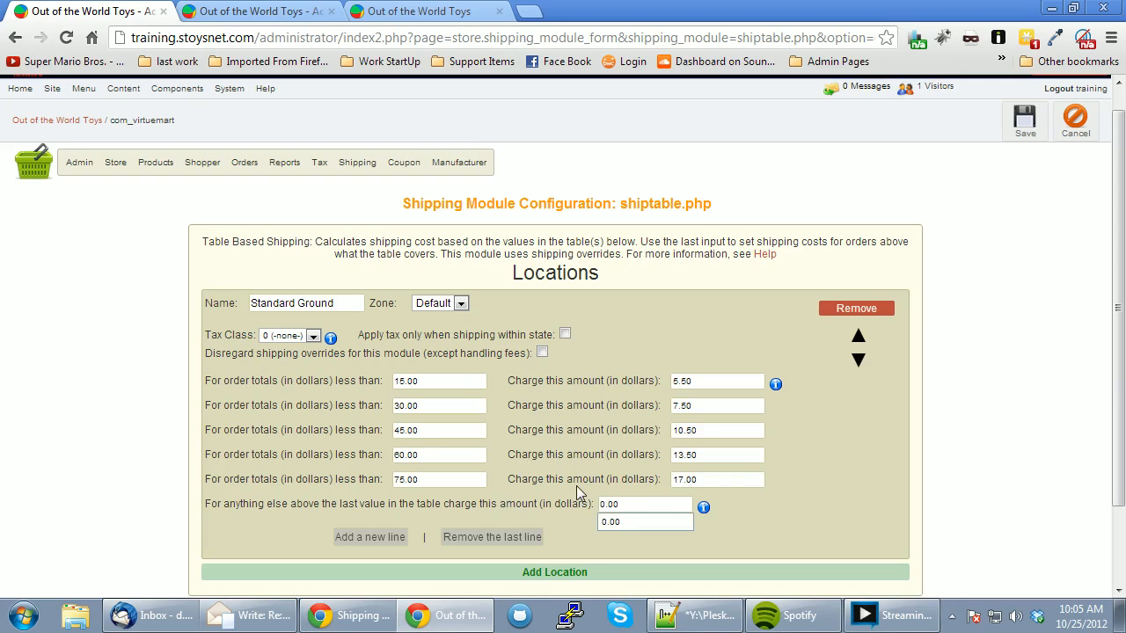
{"action": "left_click", "coordinate": [747, 483]}
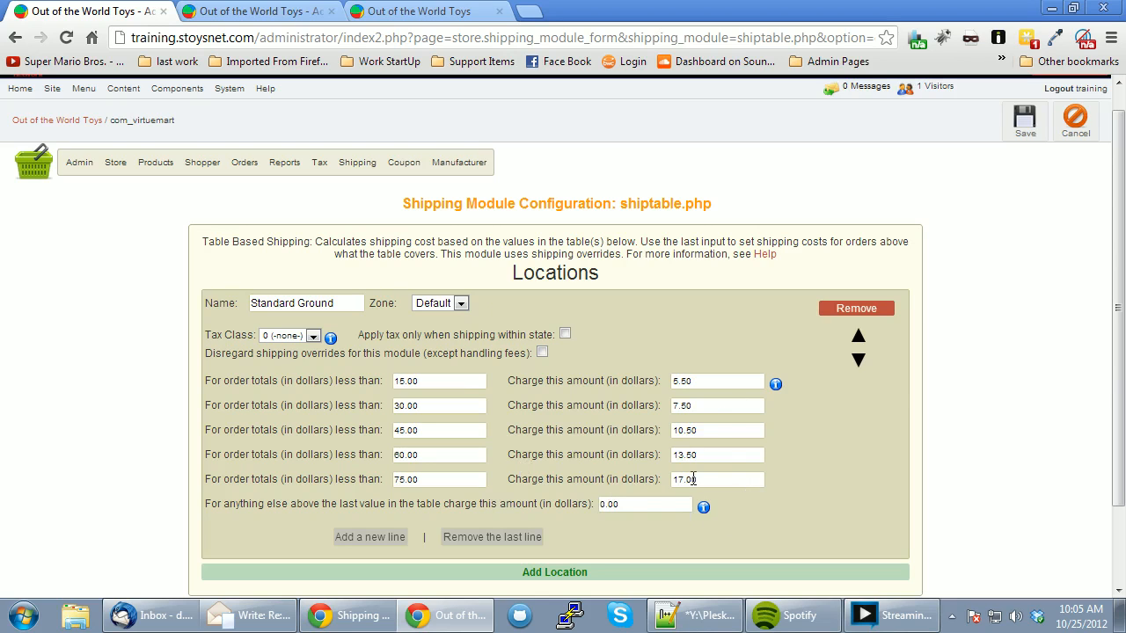
{"action": "left_click", "coordinate": [648, 505]}
{"action": "scroll", "coordinate": [774, 449], "scroll_direction": "up", "scroll_amount": 1}
{"action": "left_click", "coordinate": [1024, 149]}
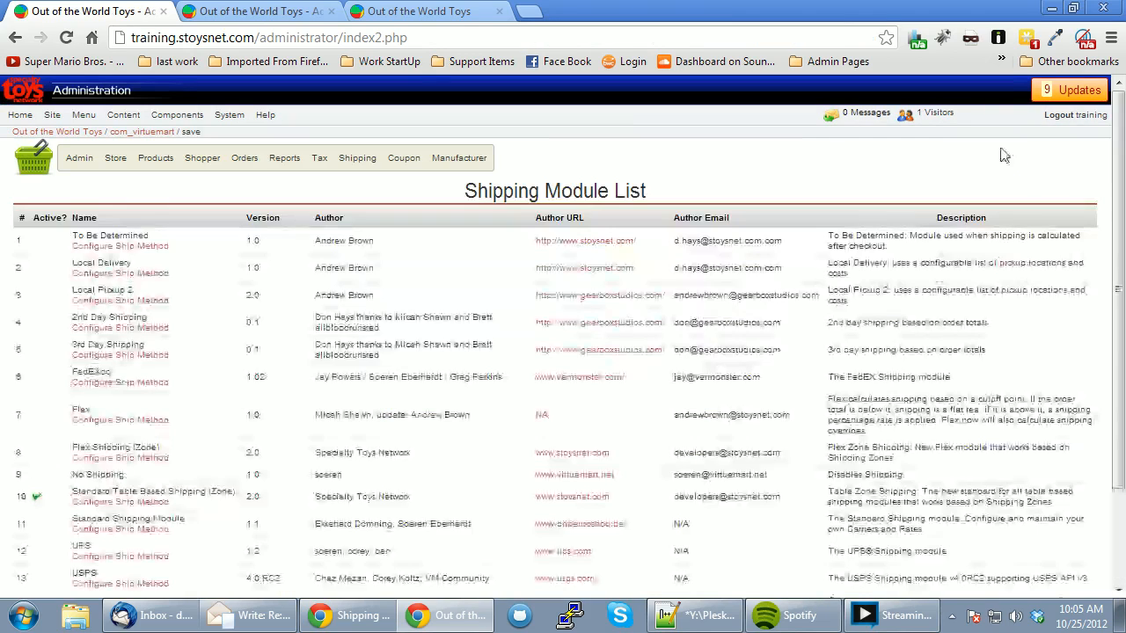
Check out the storefront cart with its items shown, continuing past the billing information to the Shipping Method section.
{"action": "left_click", "coordinate": [279, 11]}
{"action": "left_click", "coordinate": [421, 12]}
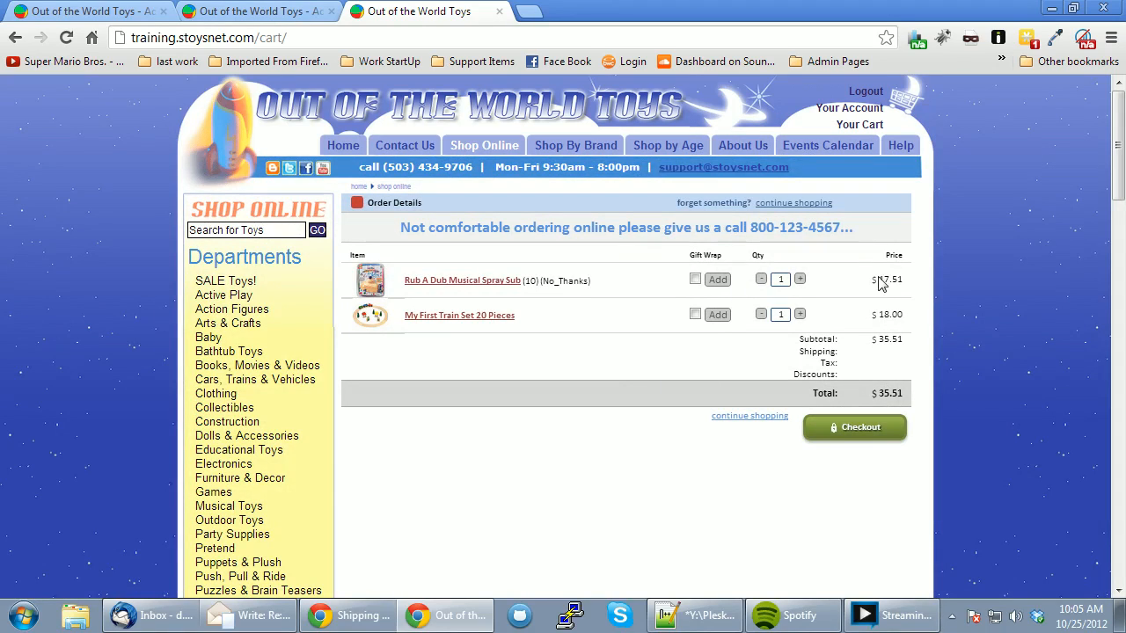
{"action": "left_click_drag", "start_coordinate": [884, 315], "coordinate": [909, 322]}
{"action": "left_click", "coordinate": [909, 322]}
{"action": "left_click", "coordinate": [849, 431]}
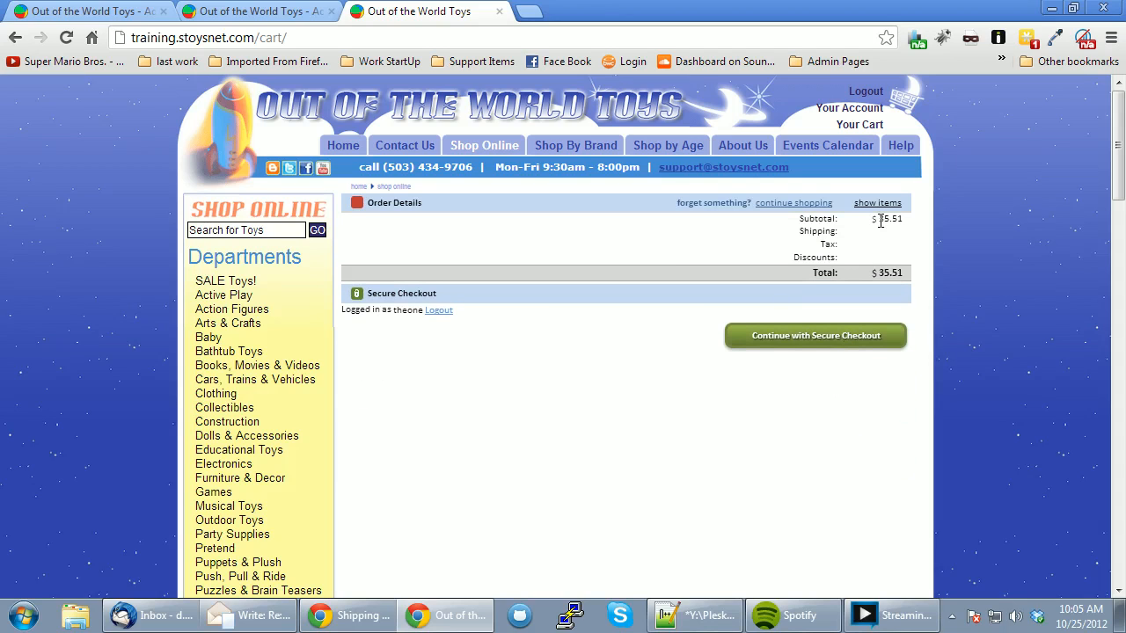
{"action": "left_click", "coordinate": [882, 204]}
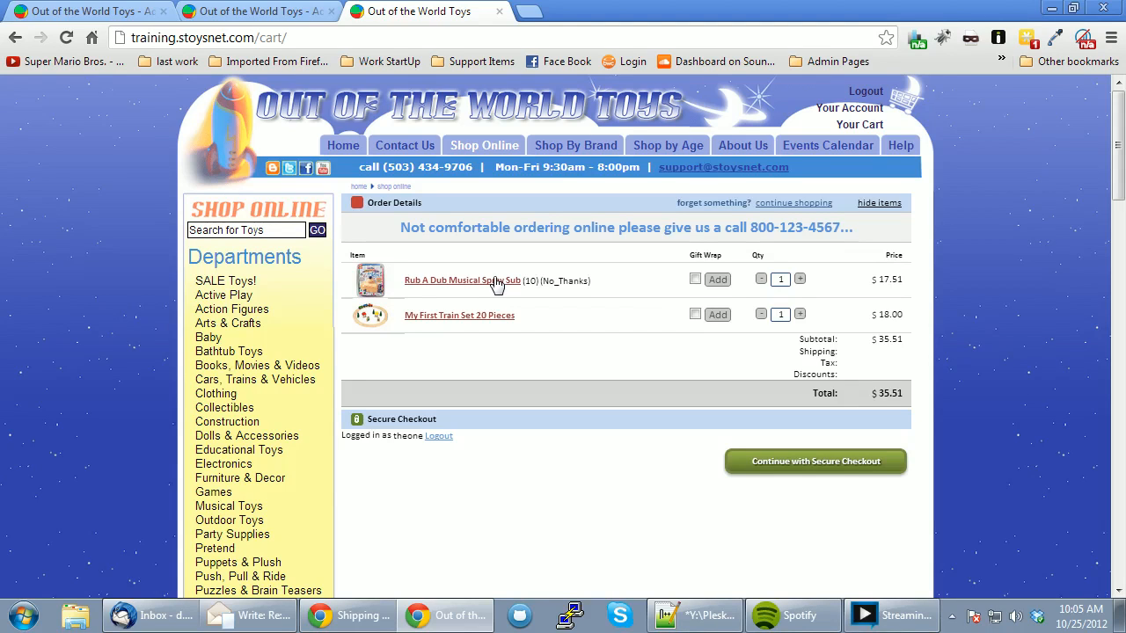
{"action": "left_click", "coordinate": [836, 461]}
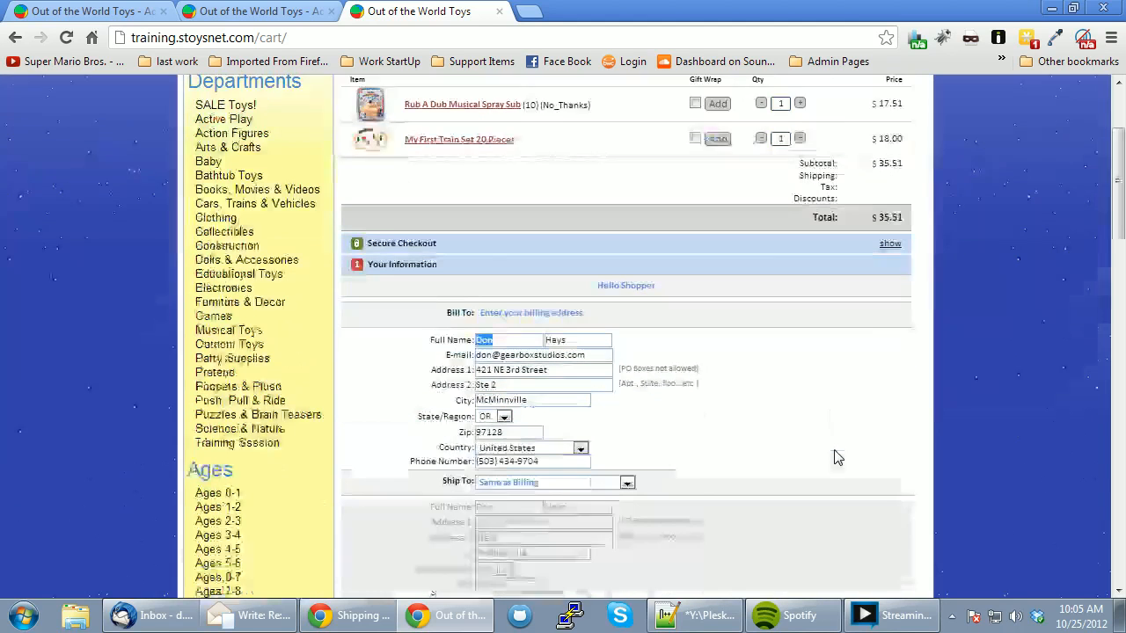
{"action": "left_click", "coordinate": [849, 553]}
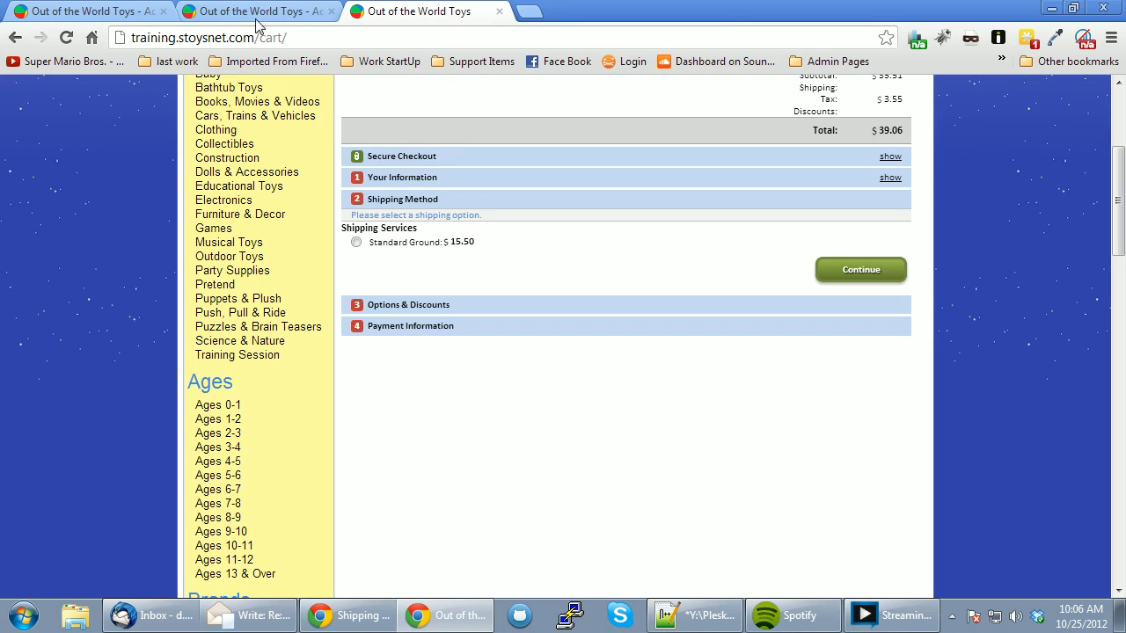
Compare the Standard Ground rate table in the module configuration with the shipping price and subtotal in the storefront checkout.
{"action": "left_click", "coordinate": [134, 12]}
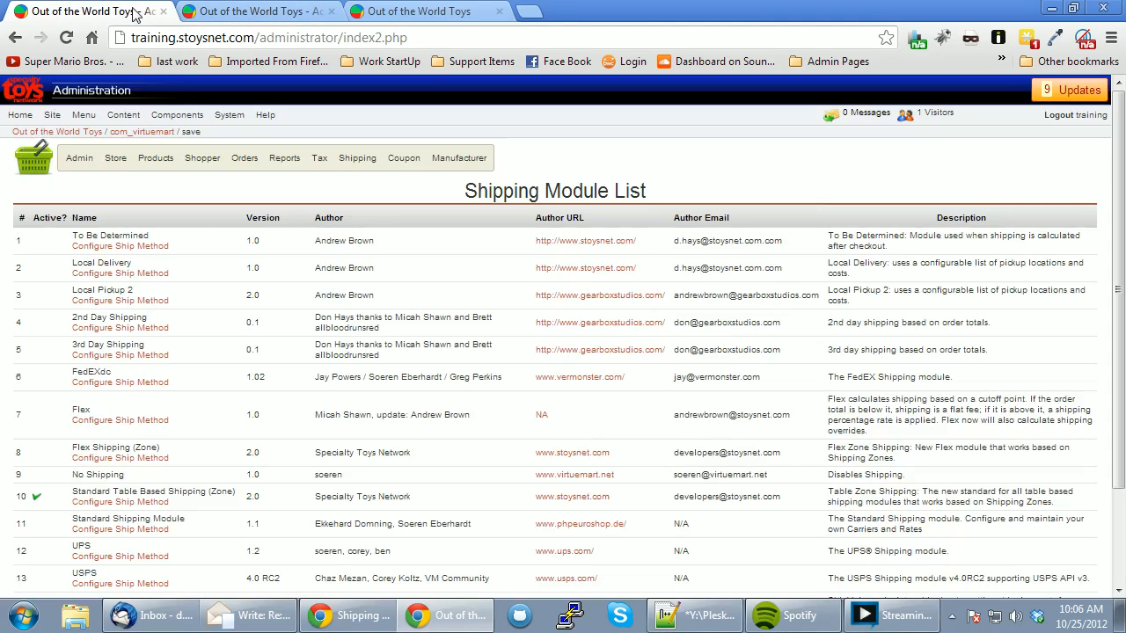
{"action": "left_click", "coordinate": [159, 509]}
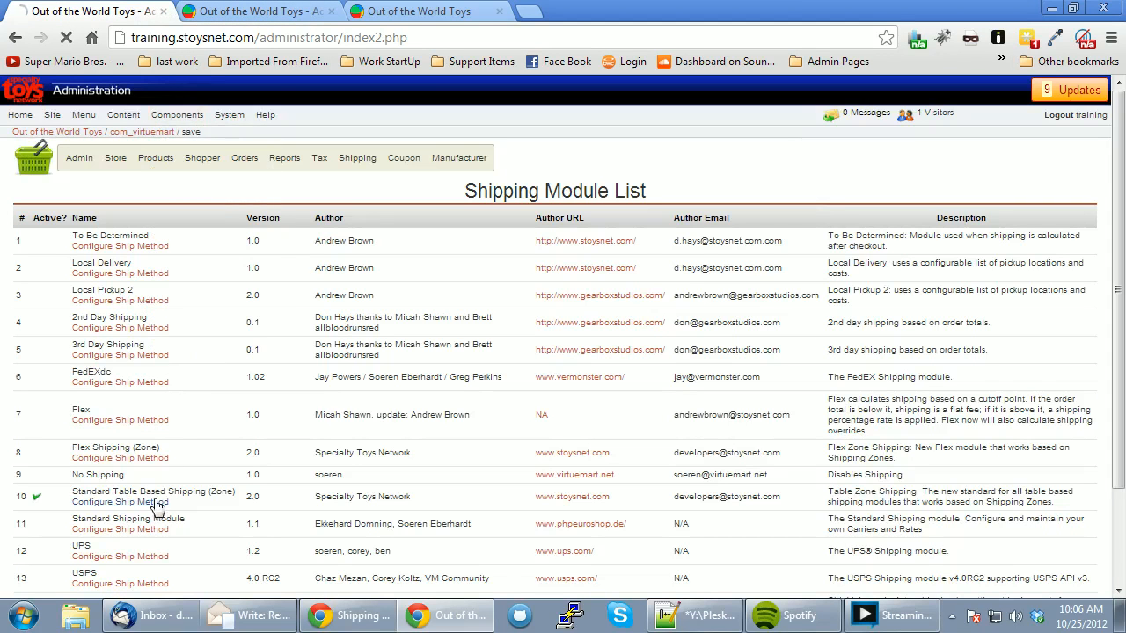
{"action": "scroll", "coordinate": [384, 380], "scroll_direction": "down", "scroll_amount": 3}
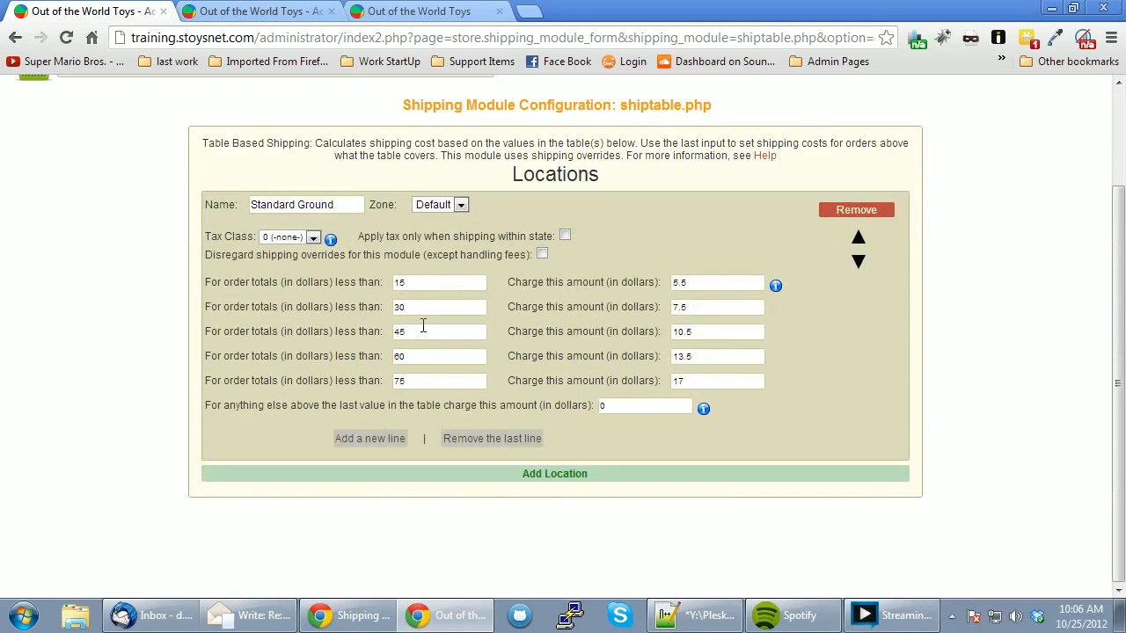
{"action": "left_click", "coordinate": [313, 13]}
{"action": "left_click", "coordinate": [447, 14]}
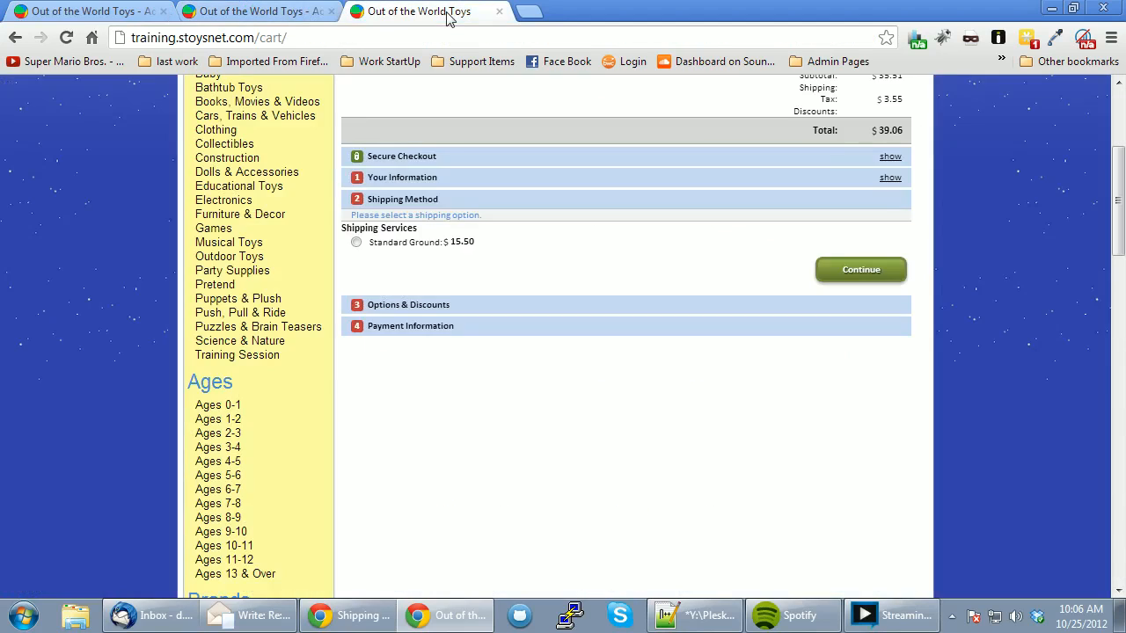
{"action": "scroll", "coordinate": [883, 225], "scroll_direction": "up", "scroll_amount": 1}
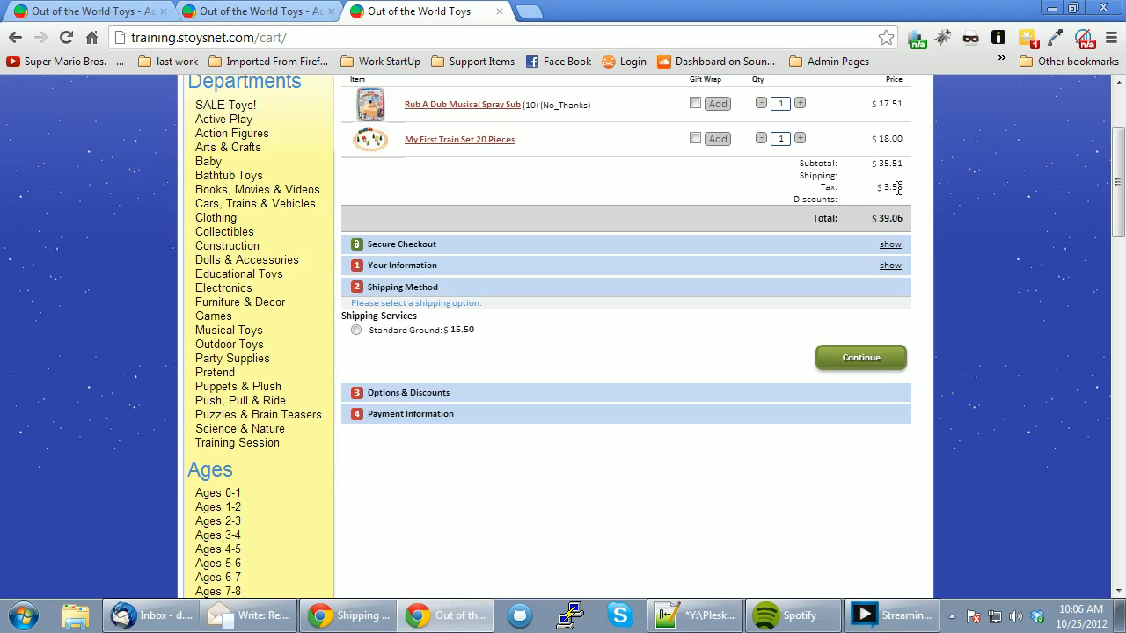
{"action": "left_click", "coordinate": [109, 11]}
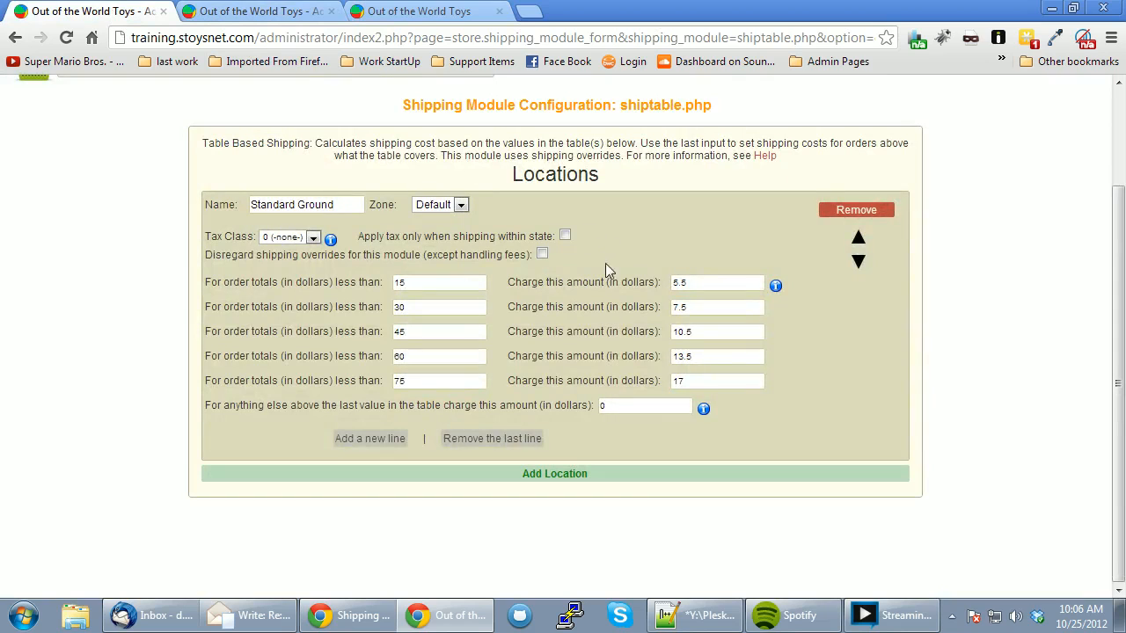
Compare the Standard Ground charge for order totals less than 45 with the shipping price in the storefront checkout.
{"action": "left_click_drag", "start_coordinate": [694, 337], "coordinate": [665, 334]}
{"action": "left_click", "coordinate": [715, 332]}
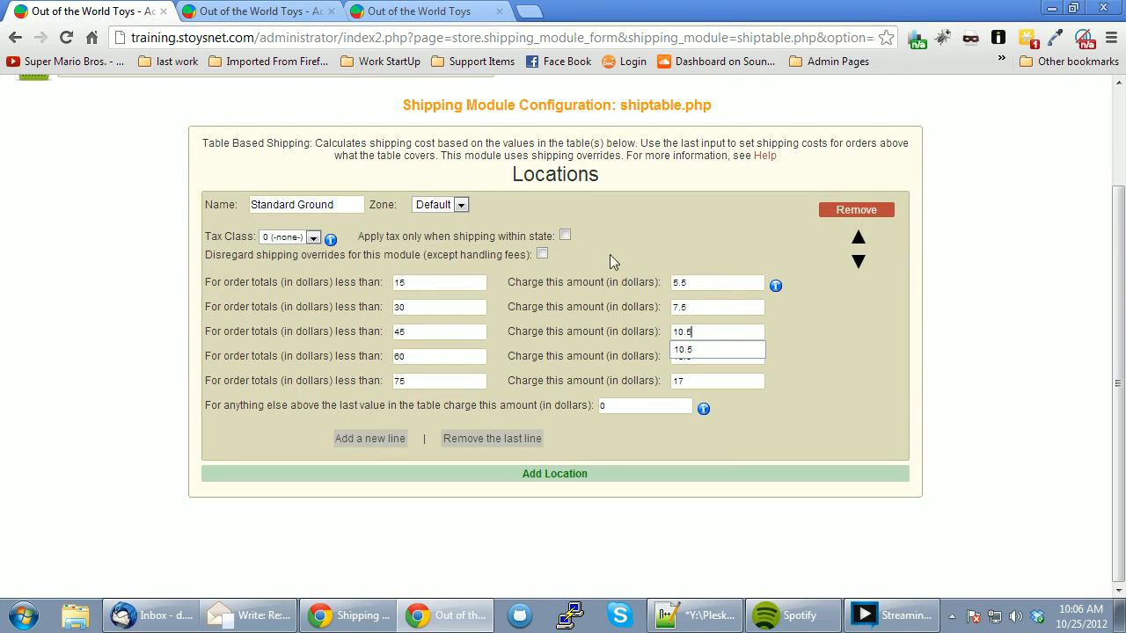
{"action": "left_click", "coordinate": [404, 15]}
{"action": "scroll", "coordinate": [724, 225], "scroll_direction": "up", "scroll_amount": 1}
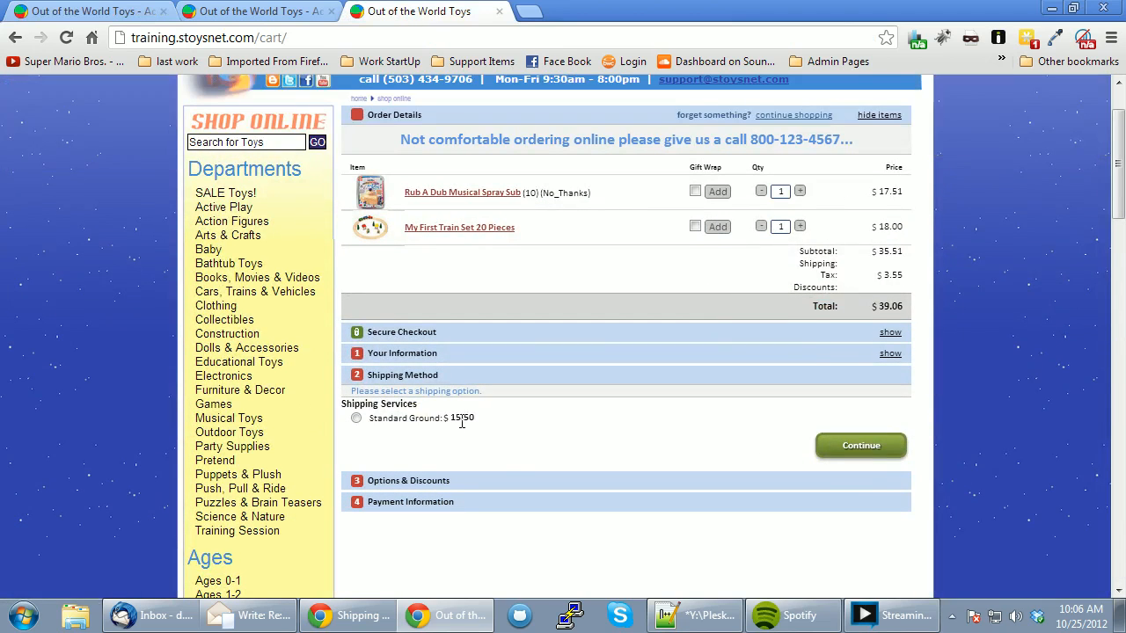
Review the shipping override and handling fee option in the Rub A Dub Musical Spray Sub product's packaging settings, and save the product.
{"action": "left_click", "coordinate": [246, 17]}
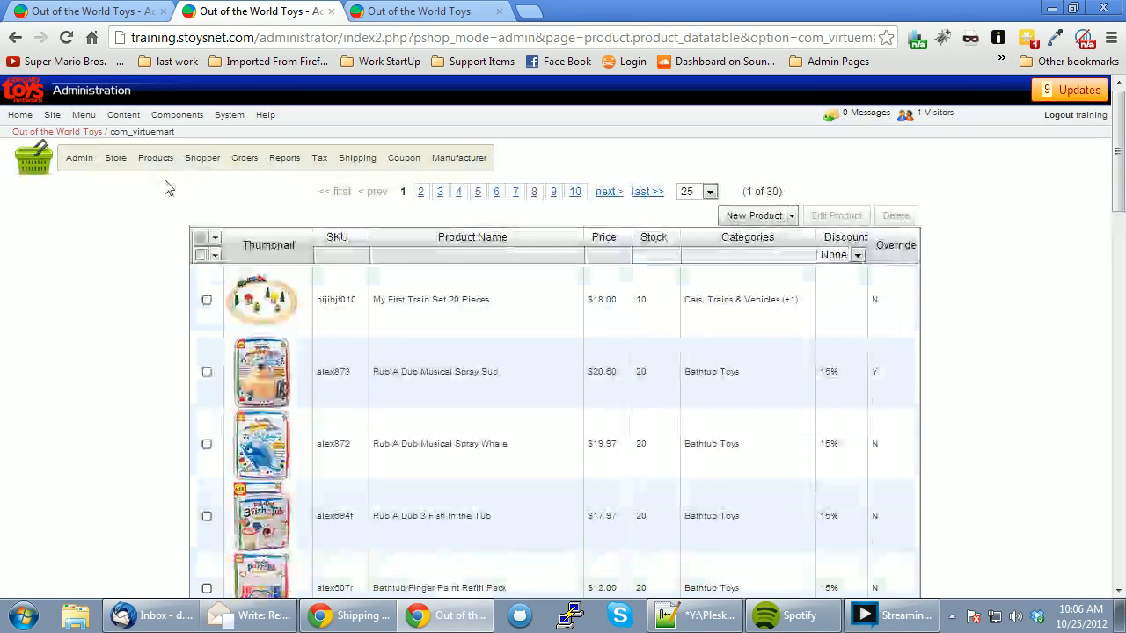
{"action": "mouse_move", "coordinate": [270, 382]}
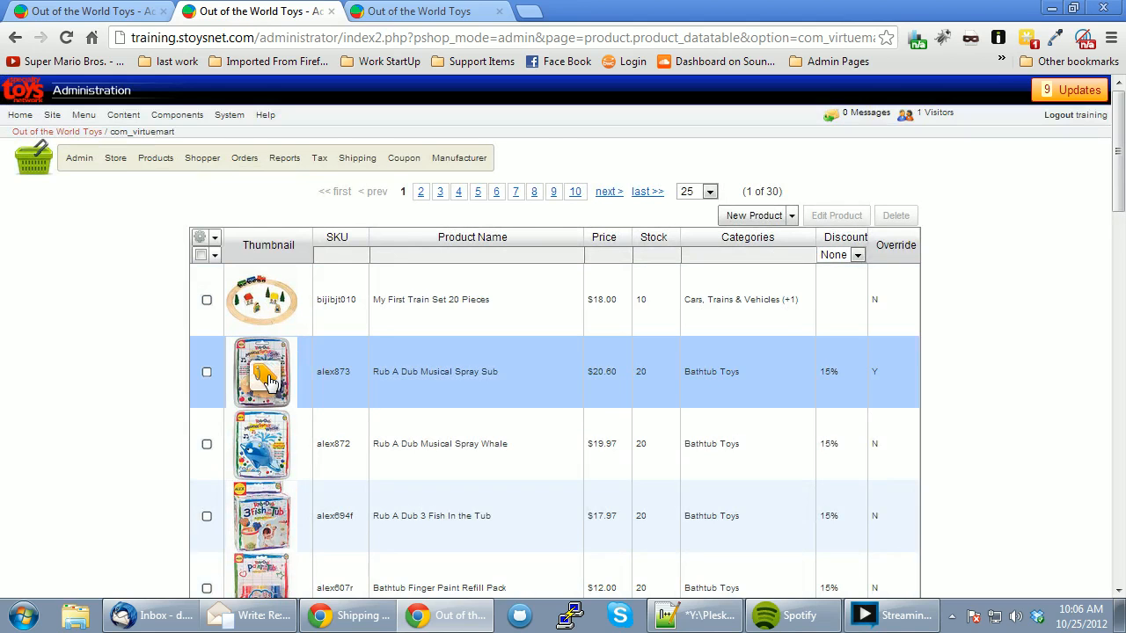
{"action": "left_click", "coordinate": [269, 378]}
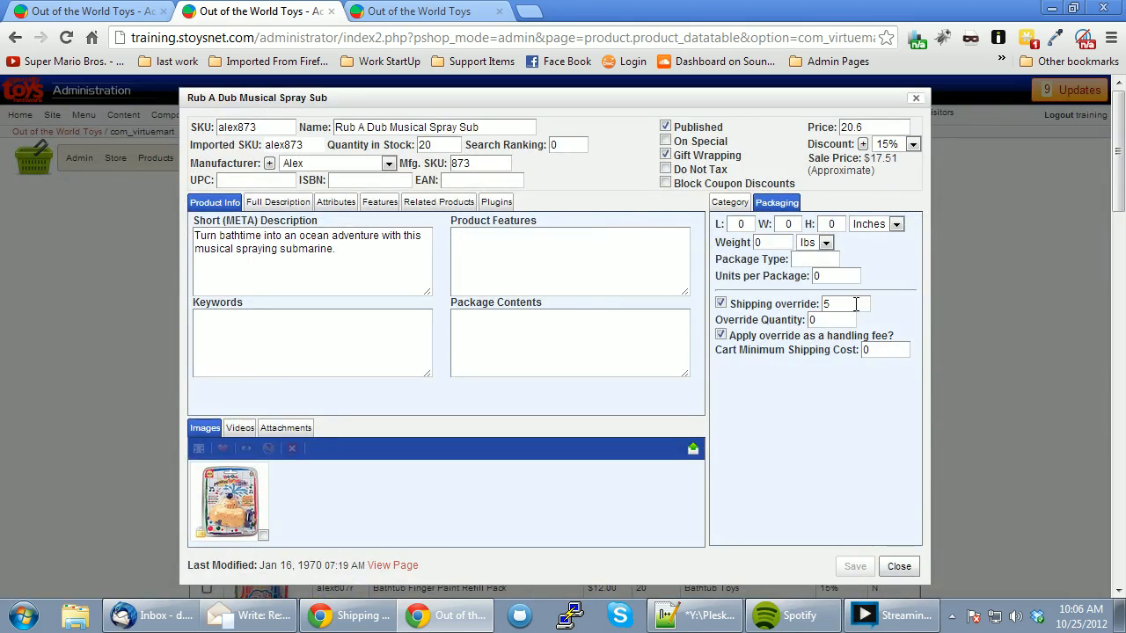
{"action": "double_click", "coordinate": [826, 304]}
{"action": "left_click", "coordinate": [752, 337]}
{"action": "left_click", "coordinate": [752, 337]}
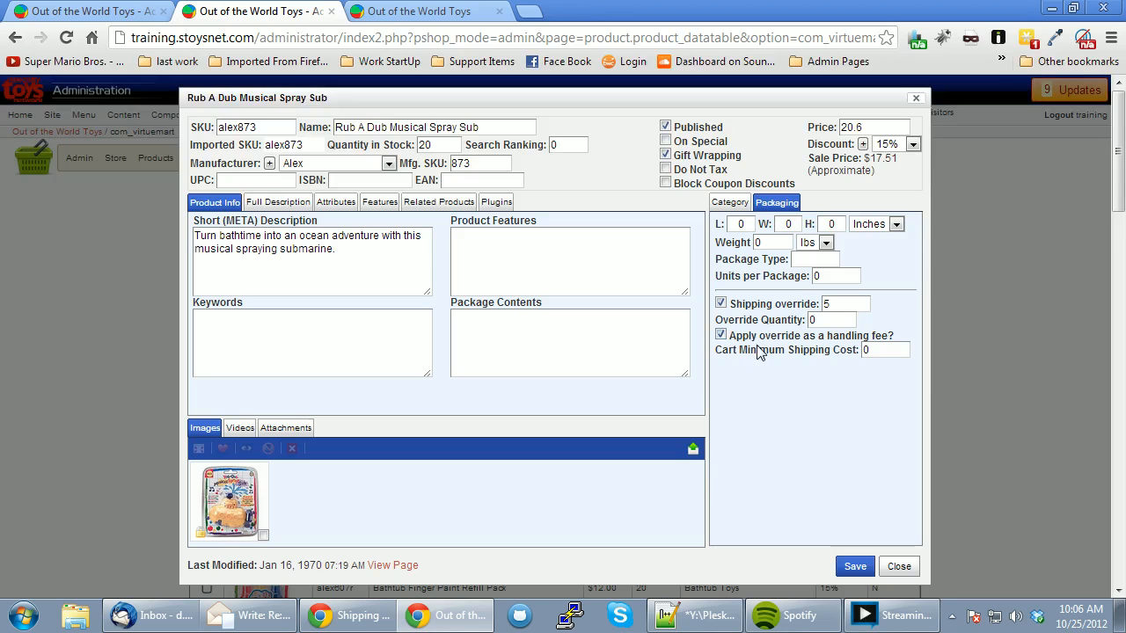
{"action": "left_click", "coordinate": [855, 566]}
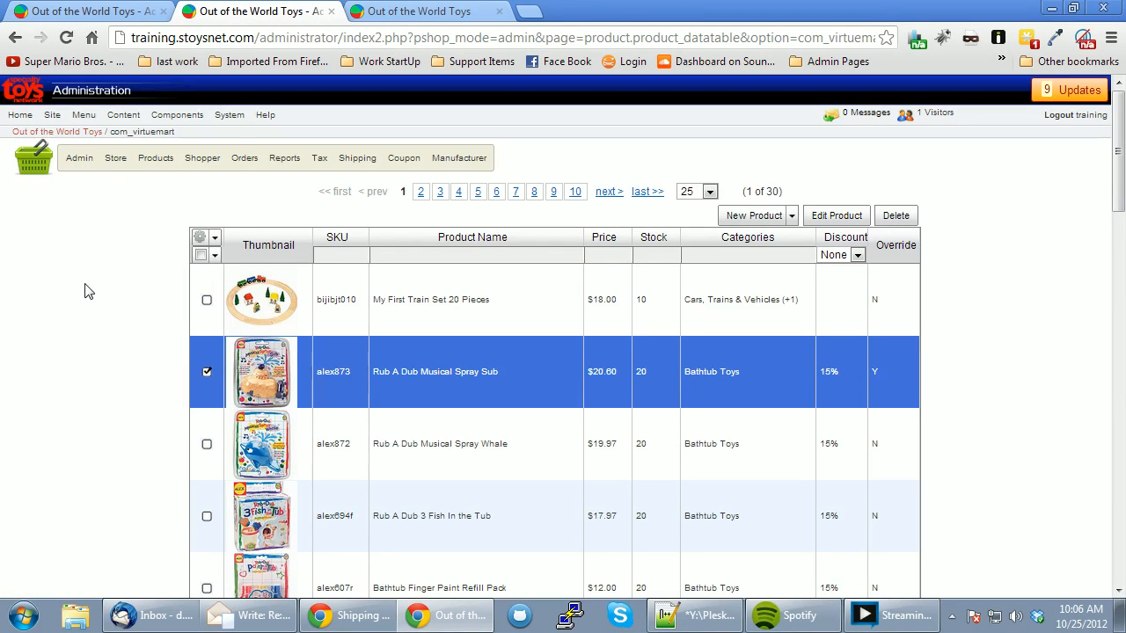
Add a second location named Expedited Shipping to the table shipping configuration and rename the first location Standard Ground Shipping.
{"action": "left_click", "coordinate": [127, 16]}
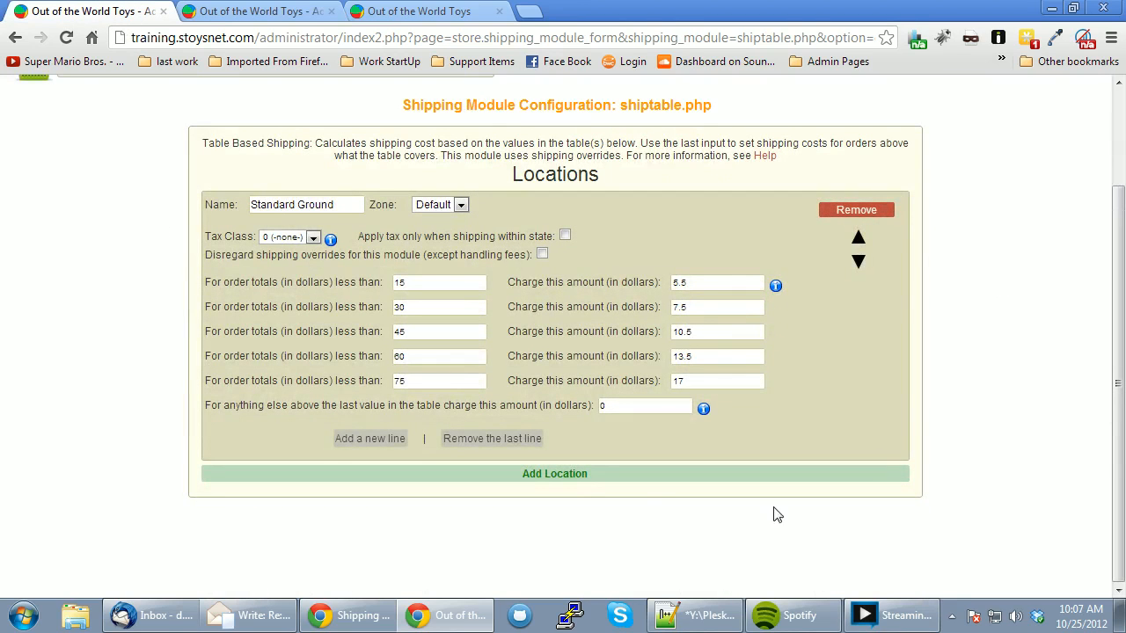
{"action": "left_click", "coordinate": [568, 476]}
{"action": "scroll", "coordinate": [558, 400], "scroll_direction": "down", "scroll_amount": 2}
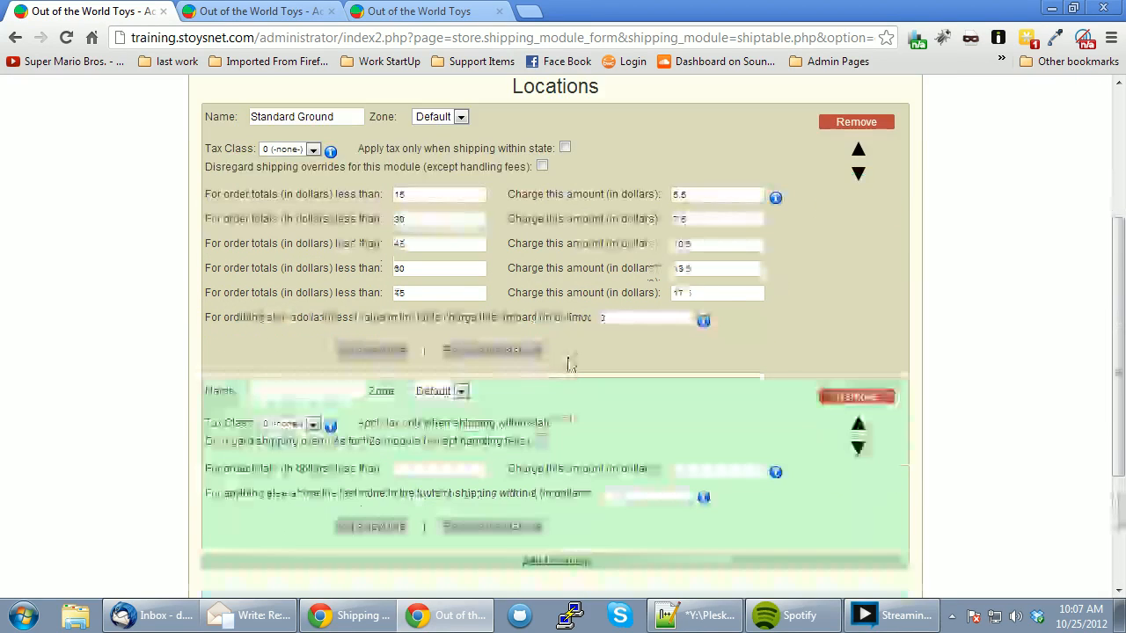
{"action": "scroll", "coordinate": [591, 358], "scroll_direction": "up", "scroll_amount": 1}
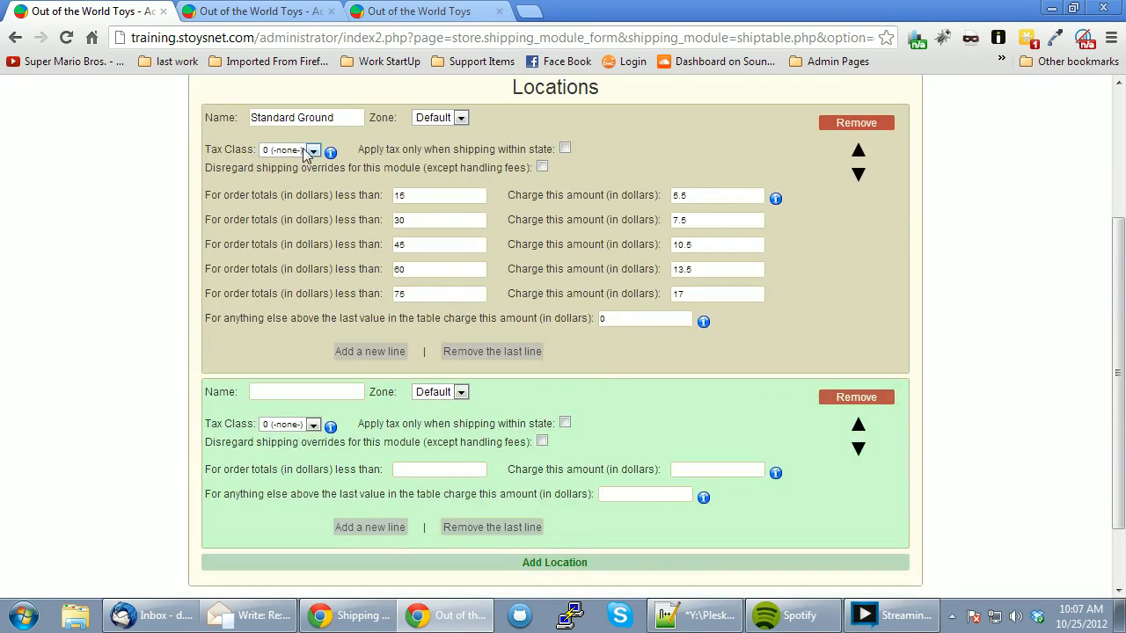
{"action": "left_click", "coordinate": [326, 392]}
{"action": "type", "text": "Ex"}
{"action": "key", "text": "Down"}
{"action": "key", "text": "Return"}
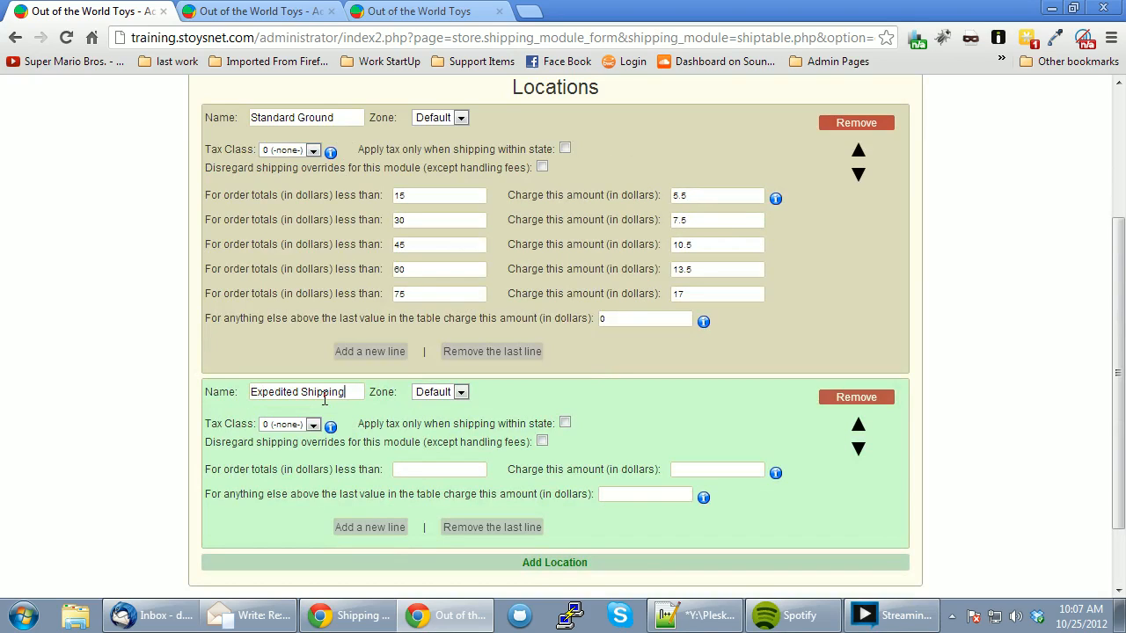
{"action": "left_click", "coordinate": [354, 124]}
{"action": "type", "text": "Shipping"}
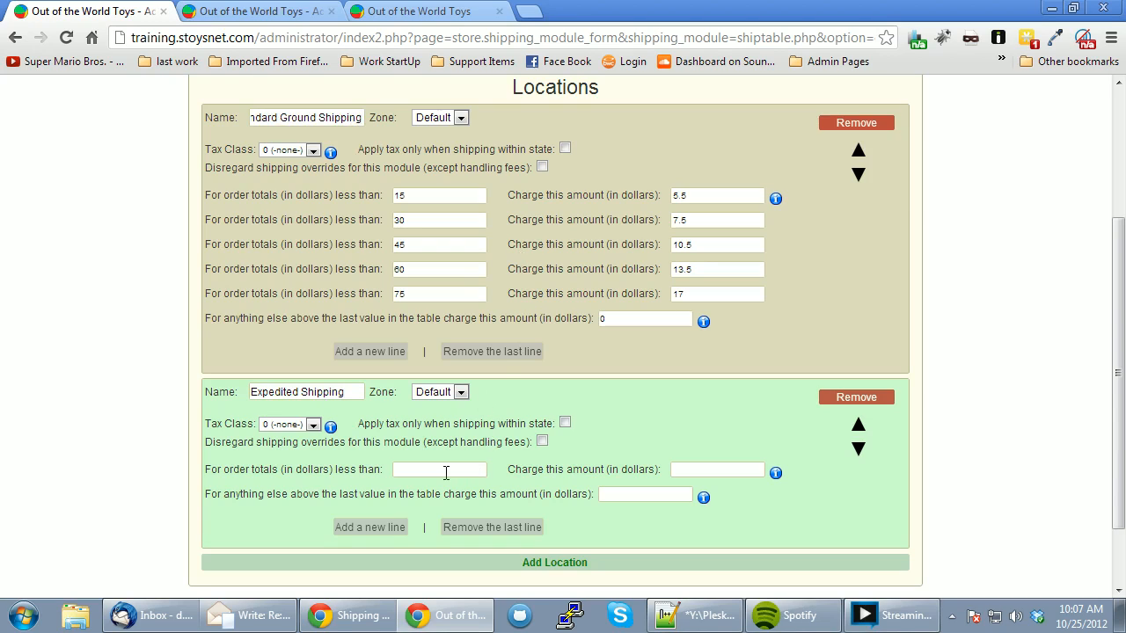
Set the first Expedited Shipping rate line to charge 8.50 for order totals less than 15.00.
{"action": "left_click", "coordinate": [445, 470]}
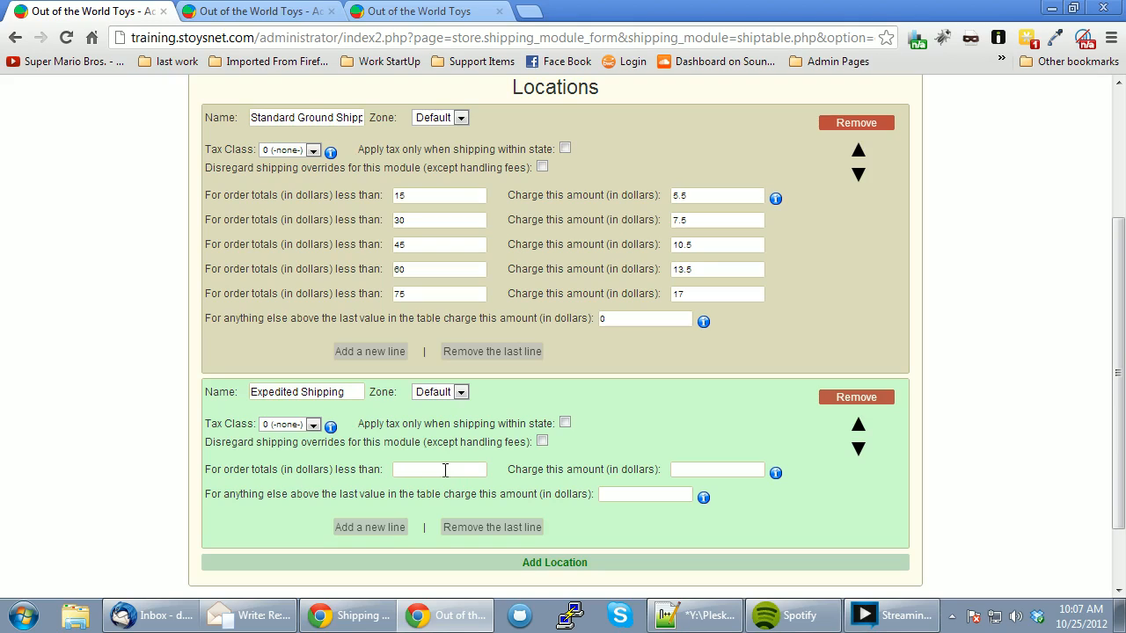
{"action": "type", "text": "15"}
{"action": "left_click", "coordinate": [446, 488]}
{"action": "left_click", "coordinate": [708, 471]}
{"action": "type", "text": "8"}
{"action": "left_click", "coordinate": [699, 482]}
Add a second Expedited Shipping rate line charging 13.00 for order totals less than 30.00.
{"action": "left_click", "coordinate": [378, 528]}
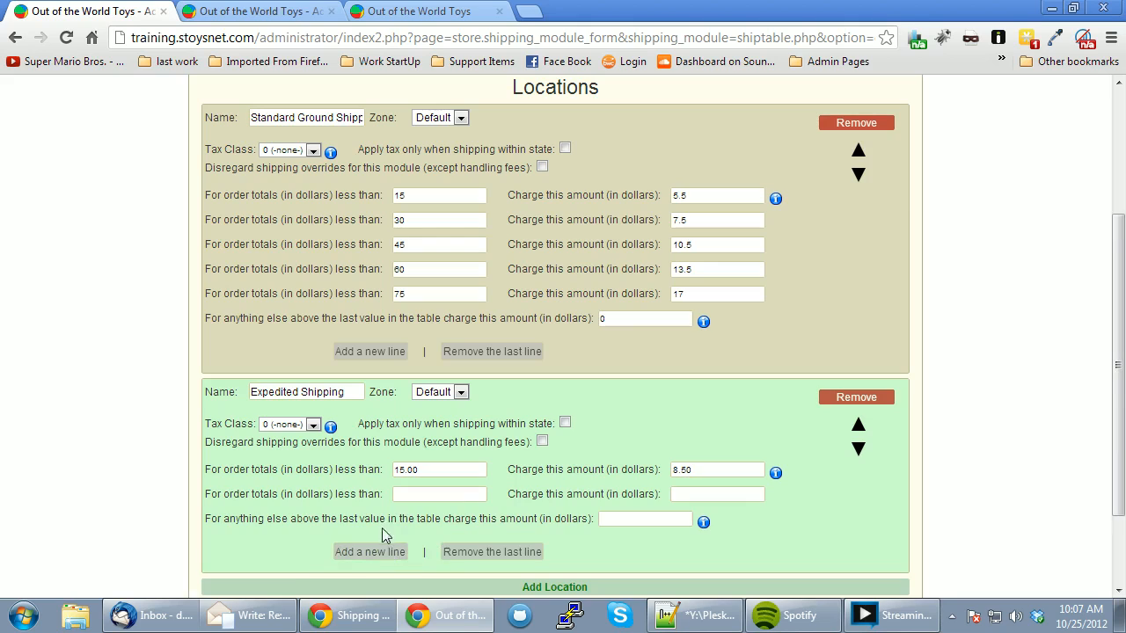
{"action": "type", "text": "30"}
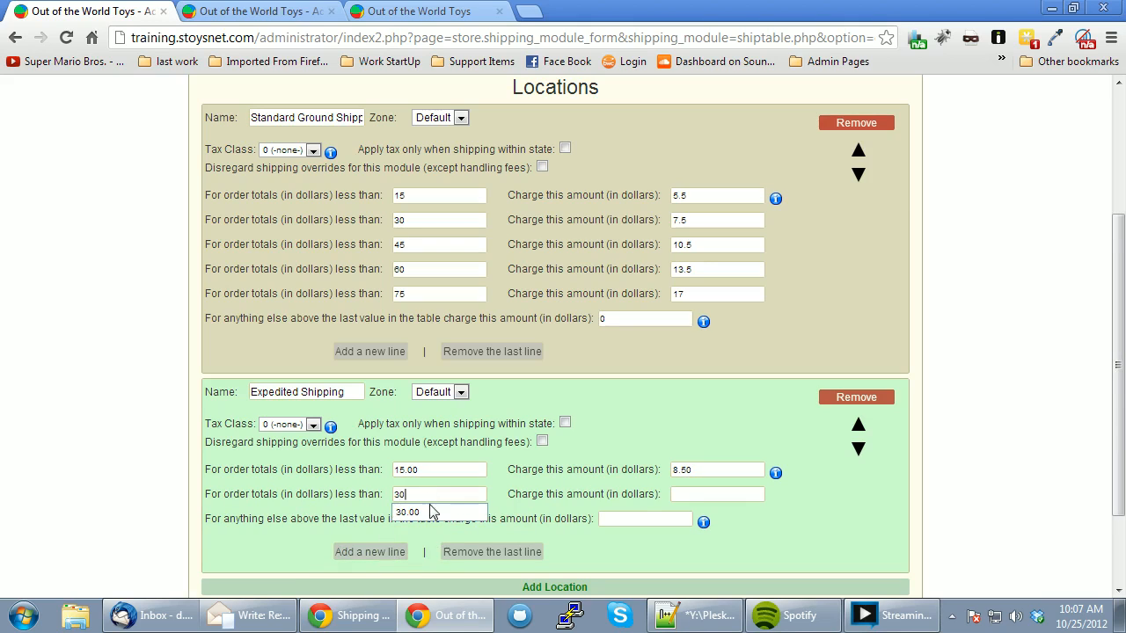
{"action": "left_click", "coordinate": [432, 509]}
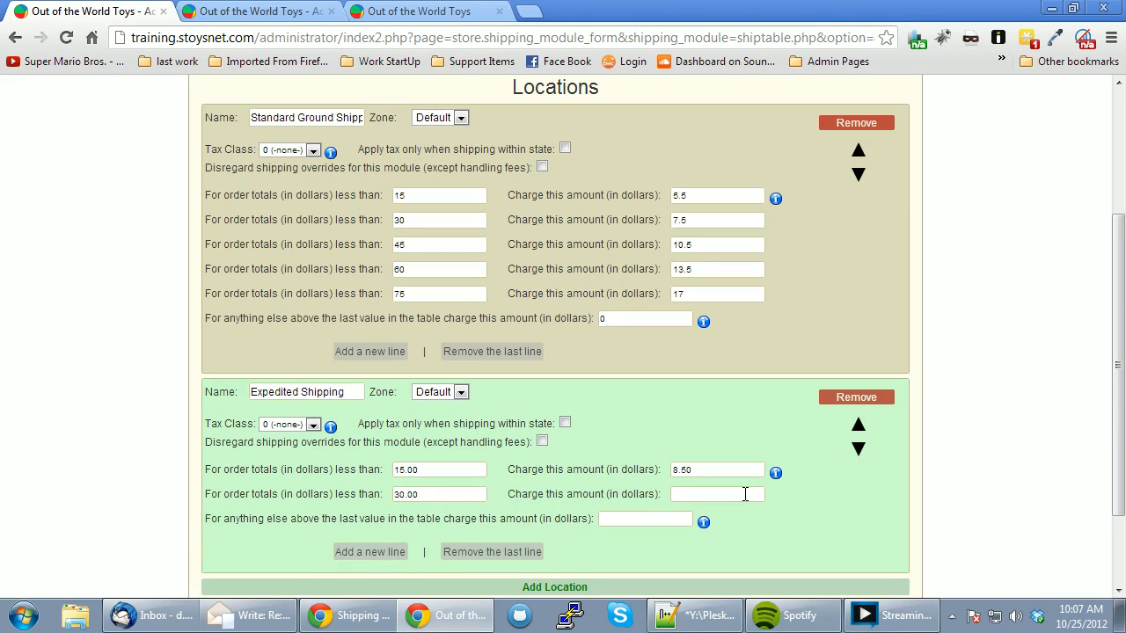
{"action": "left_click", "coordinate": [745, 494]}
{"action": "type", "text": "13"}
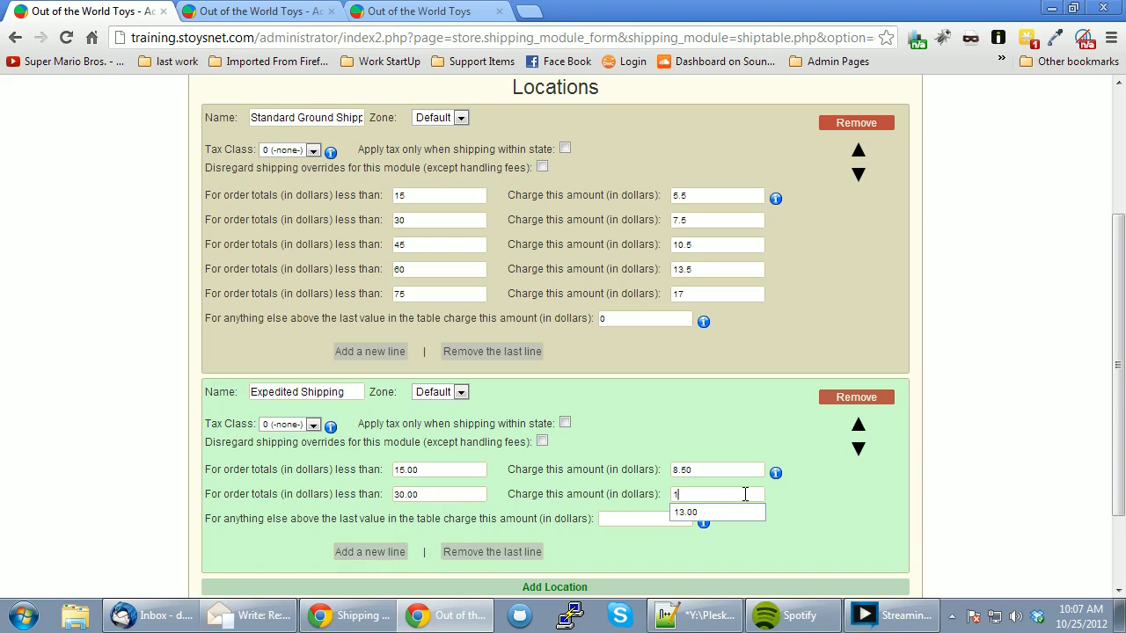
{"action": "left_click", "coordinate": [728, 514]}
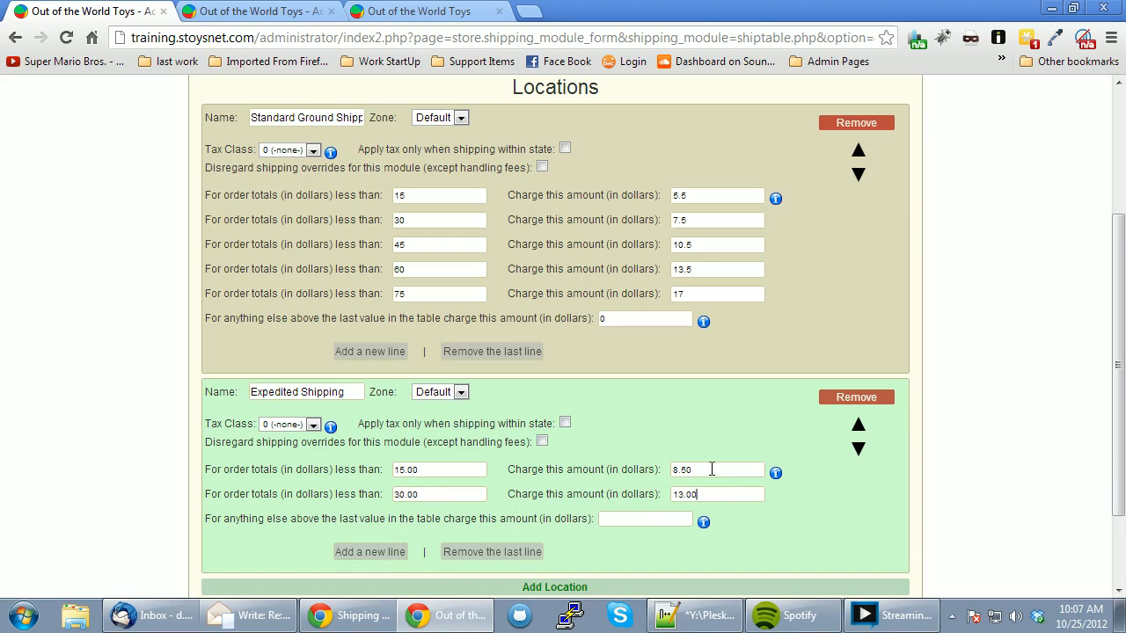
Add a third Expedited Shipping rate line charging 18.00 for order totals less than 45.00.
{"action": "left_click", "coordinate": [387, 551]}
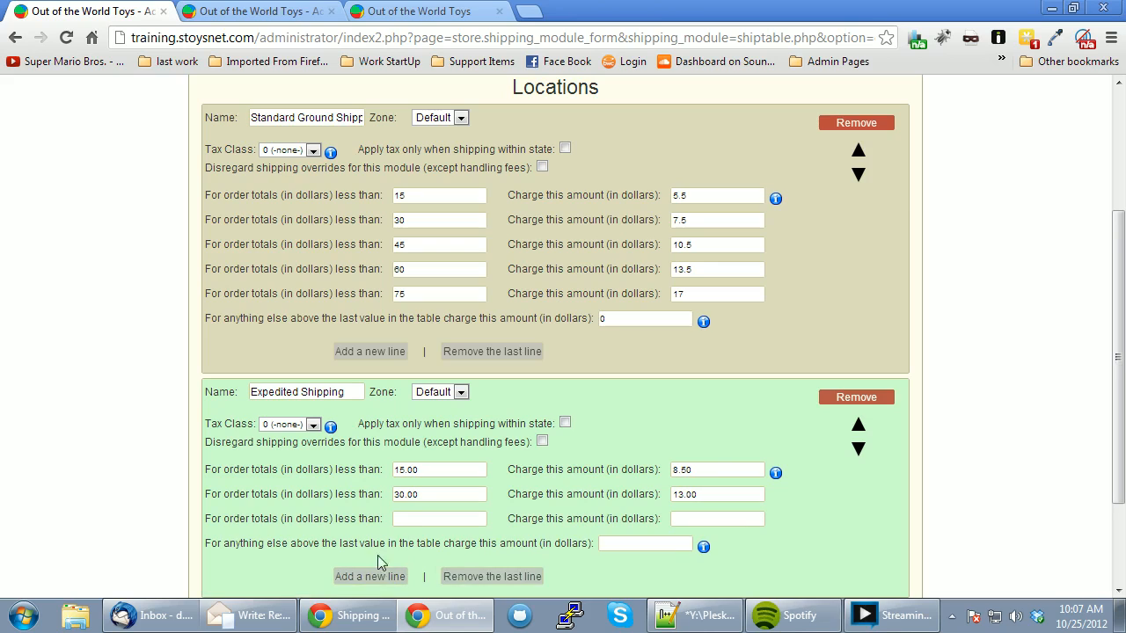
{"action": "type", "text": "45"}
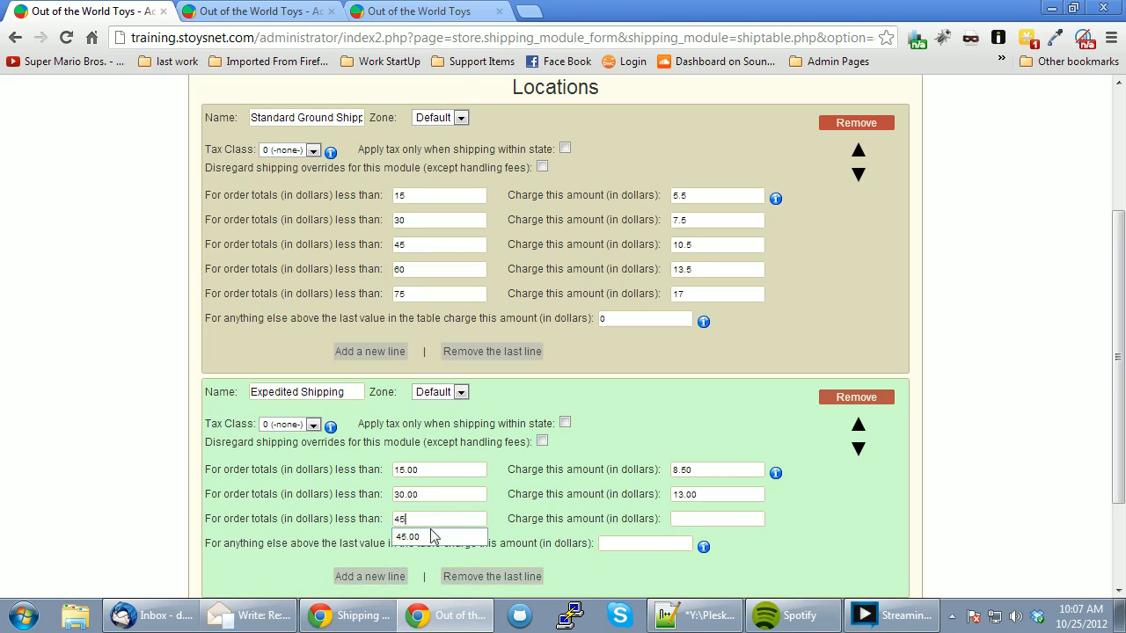
{"action": "left_click", "coordinate": [432, 535]}
{"action": "key", "text": "Tab"}
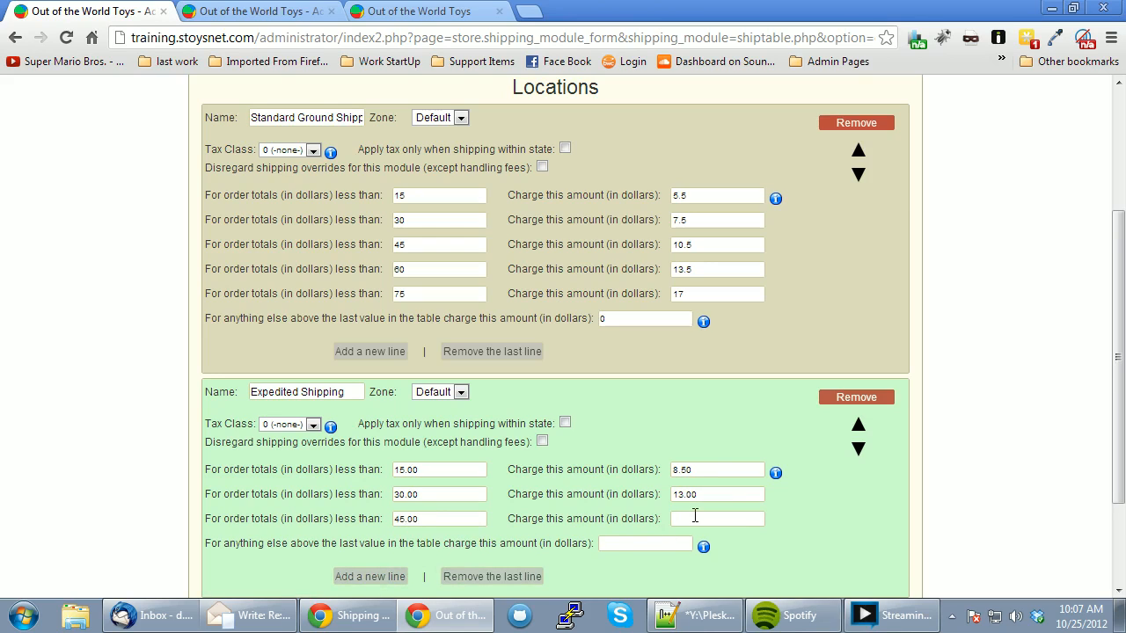
{"action": "type", "text": "1"}
{"action": "left_click", "coordinate": [686, 554]}
Add a fourth Expedited Shipping rate line charging 22.50 for order totals less than 60.00.
{"action": "left_click", "coordinate": [374, 577]}
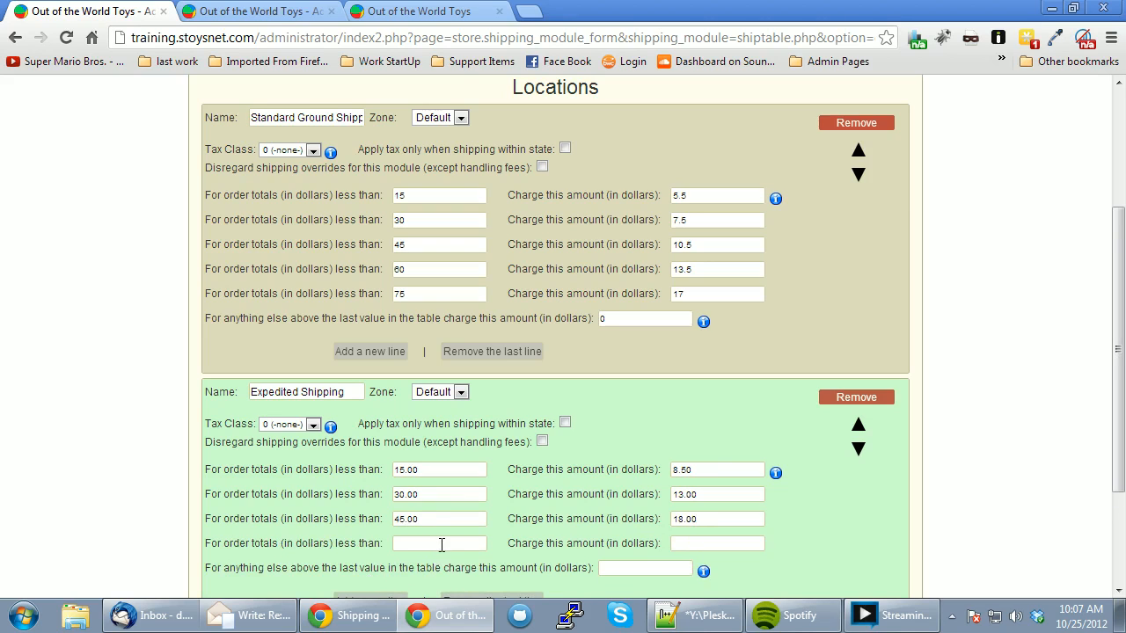
{"action": "left_click", "coordinate": [441, 543]}
{"action": "type", "text": "60"}
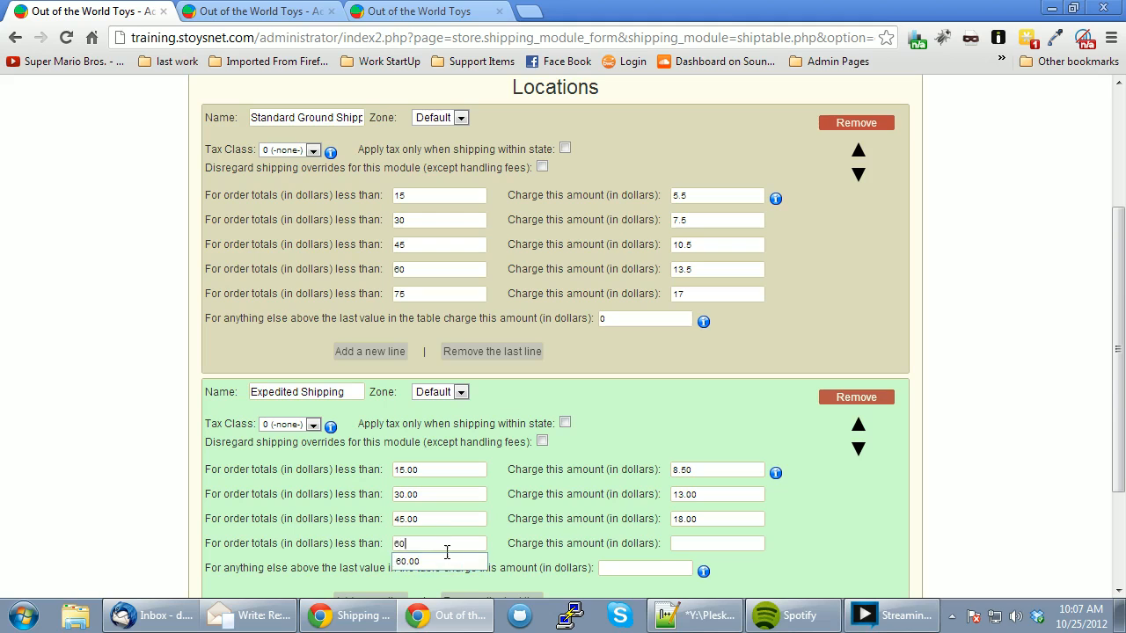
{"action": "left_click", "coordinate": [443, 562]}
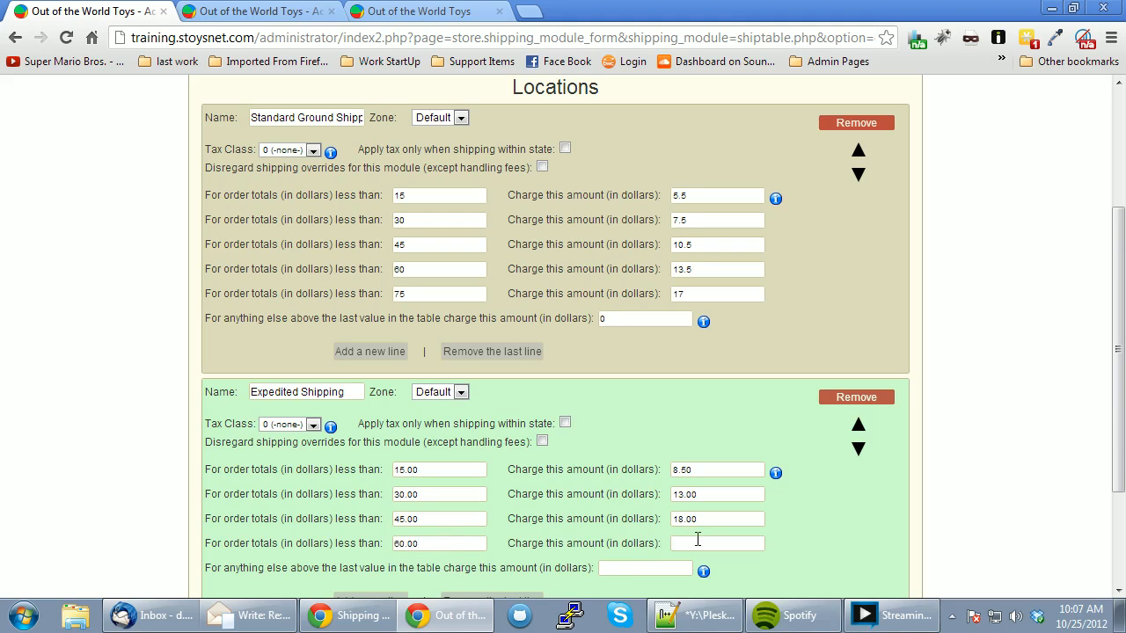
{"action": "left_click", "coordinate": [698, 540]}
{"action": "type", "text": "2"}
{"action": "left_click", "coordinate": [701, 564]}
Add a fifth Expedited Shipping rate line charging 27.00 for order totals less than 75.00.
{"action": "scroll", "coordinate": [469, 570], "scroll_direction": "down", "scroll_amount": 1}
{"action": "left_click", "coordinate": [403, 515]}
{"action": "left_click", "coordinate": [415, 482]}
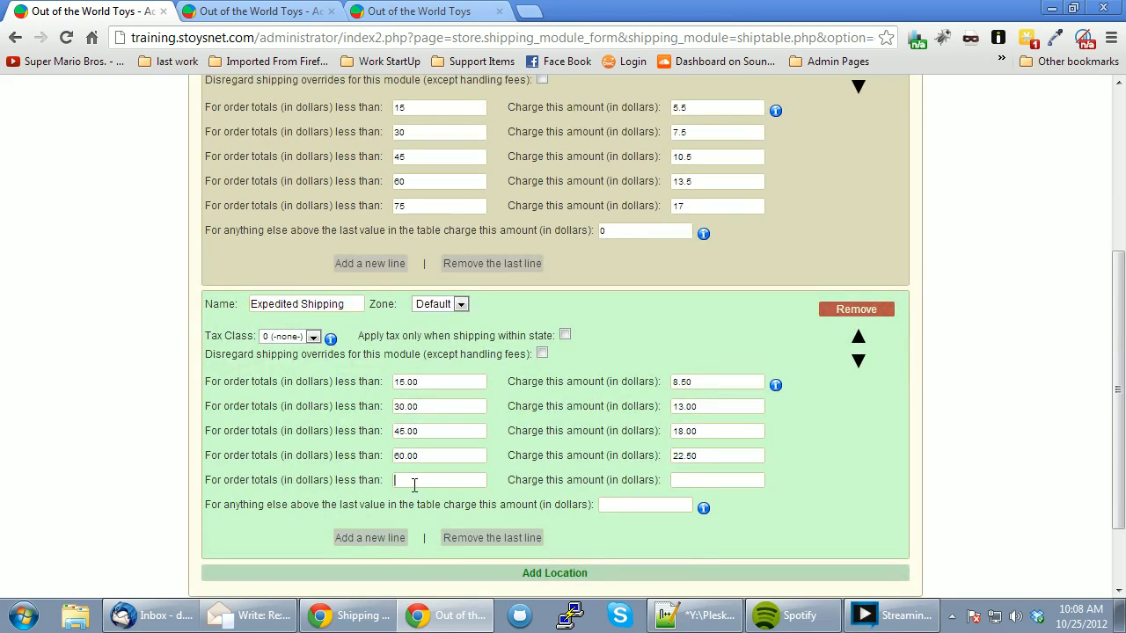
{"action": "type", "text": "75"}
{"action": "left_click", "coordinate": [437, 499]}
{"action": "left_click", "coordinate": [692, 480]}
{"action": "type", "text": "2"}
{"action": "left_click", "coordinate": [691, 495]}
Add a sixth Expedited Shipping rate line charging 32.00 for order totals less than 90.00.
{"action": "left_click", "coordinate": [382, 537]}
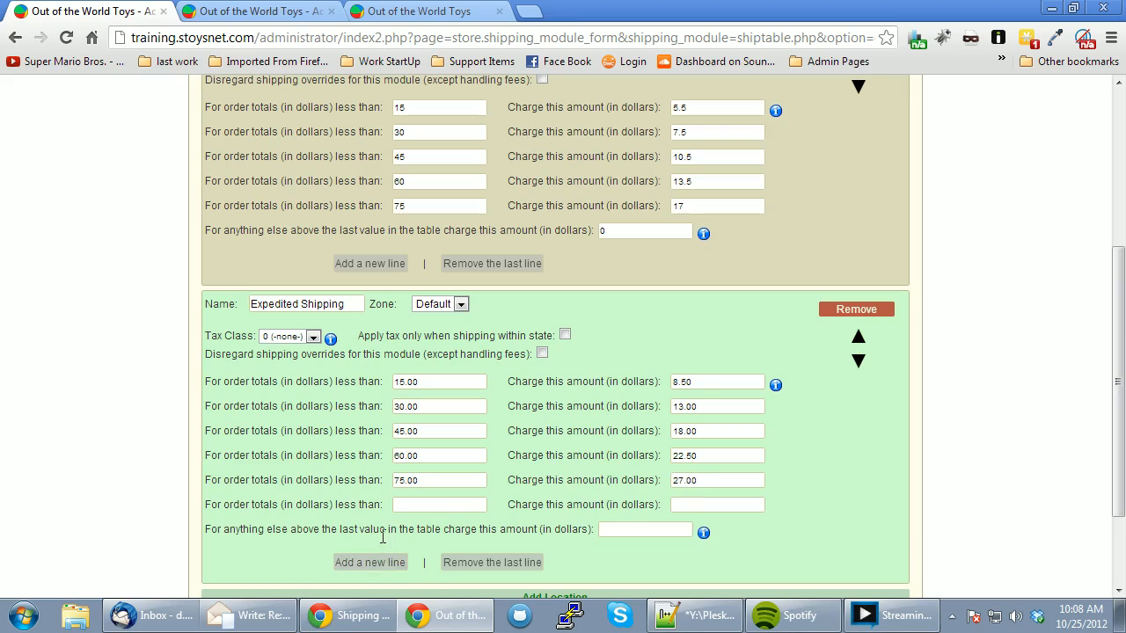
{"action": "left_click", "coordinate": [447, 504]}
{"action": "type", "text": "90"}
{"action": "left_click", "coordinate": [443, 523]}
{"action": "type", "text": "3"}
{"action": "left_click", "coordinate": [697, 523]}
Add a seventh Expedited Shipping rate line charging 36.50 for order totals less than 105.00.
{"action": "left_click", "coordinate": [395, 555]}
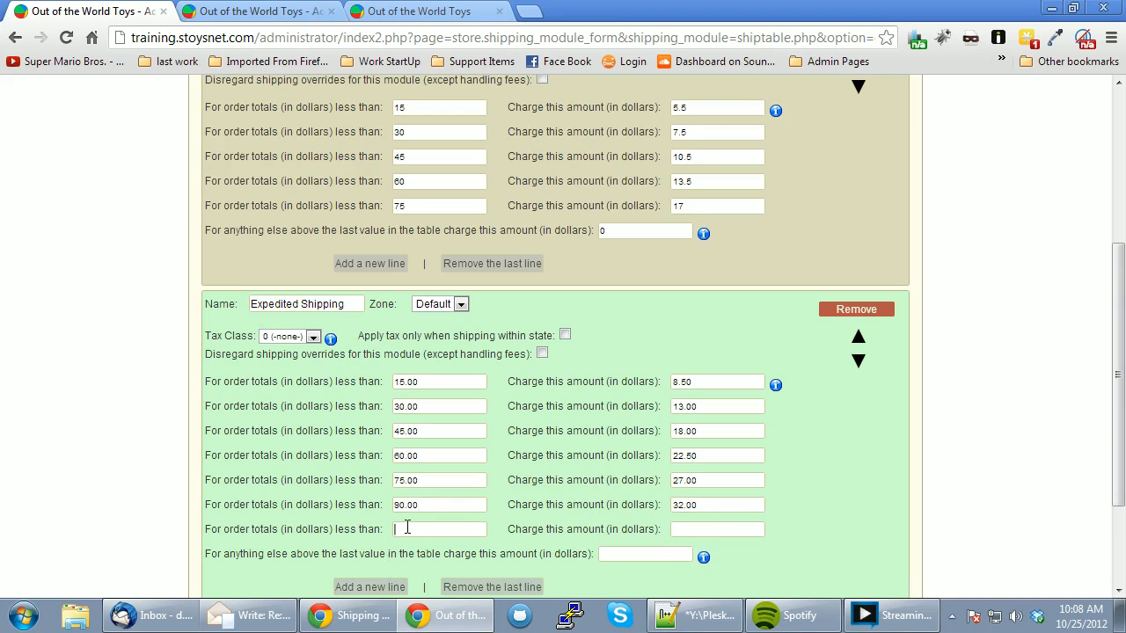
{"action": "left_click", "coordinate": [407, 528]}
{"action": "type", "text": "1"}
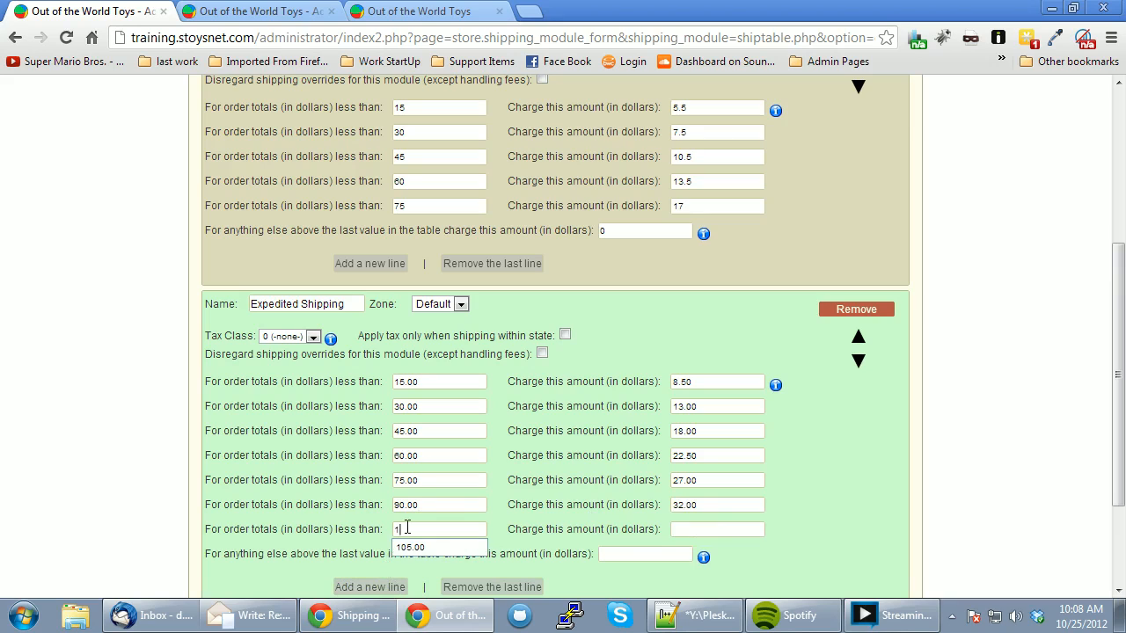
{"action": "type", "text": "0"}
{"action": "left_click", "coordinate": [420, 548]}
{"action": "left_click", "coordinate": [703, 523]}
{"action": "type", "text": "3"}
{"action": "left_click", "coordinate": [706, 549]}
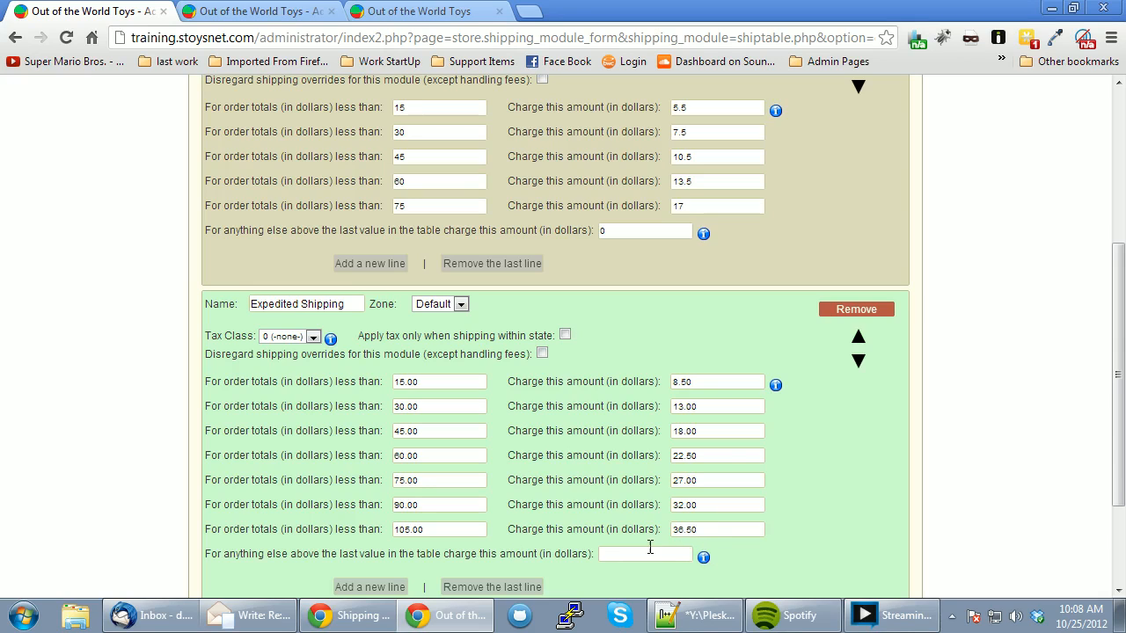
Add an eighth Expedited Shipping rate line charging 40.00 for order totals less than 120.00.
{"action": "left_click", "coordinate": [369, 585]}
{"action": "left_click", "coordinate": [406, 554]}
{"action": "type", "text": "120.00"}
{"action": "left_click", "coordinate": [706, 555]}
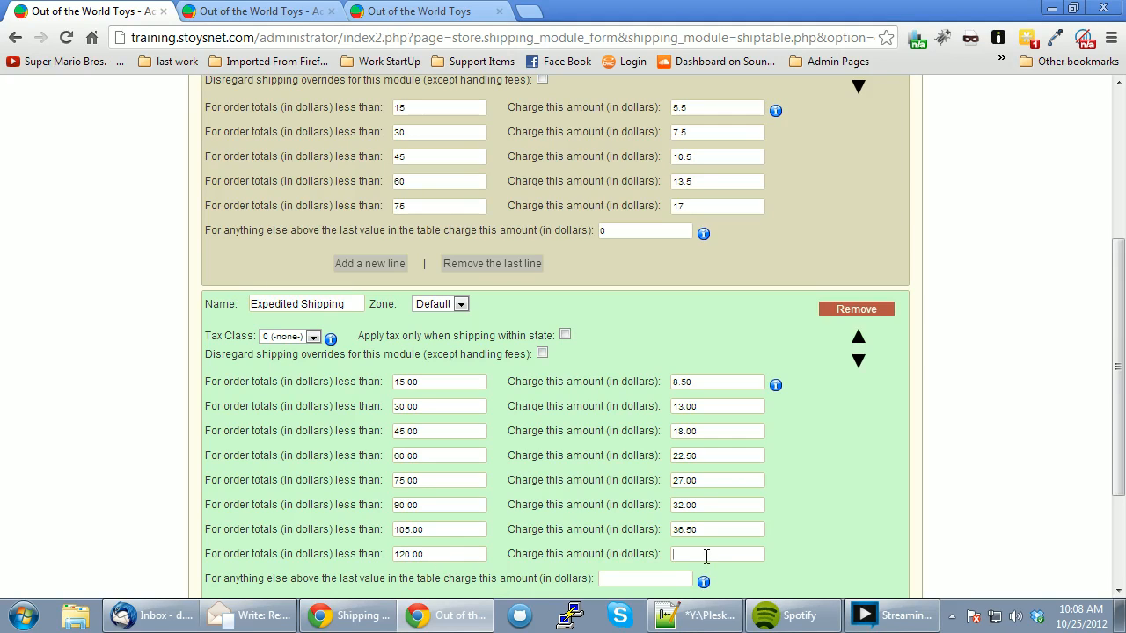
{"action": "type", "text": "40.00"}
Set the Expedited Shipping charge for anything above the last table value to 65.00 and save the shipping configuration.
{"action": "scroll", "coordinate": [651, 541], "scroll_direction": "down", "scroll_amount": 3}
{"action": "left_click", "coordinate": [628, 407]}
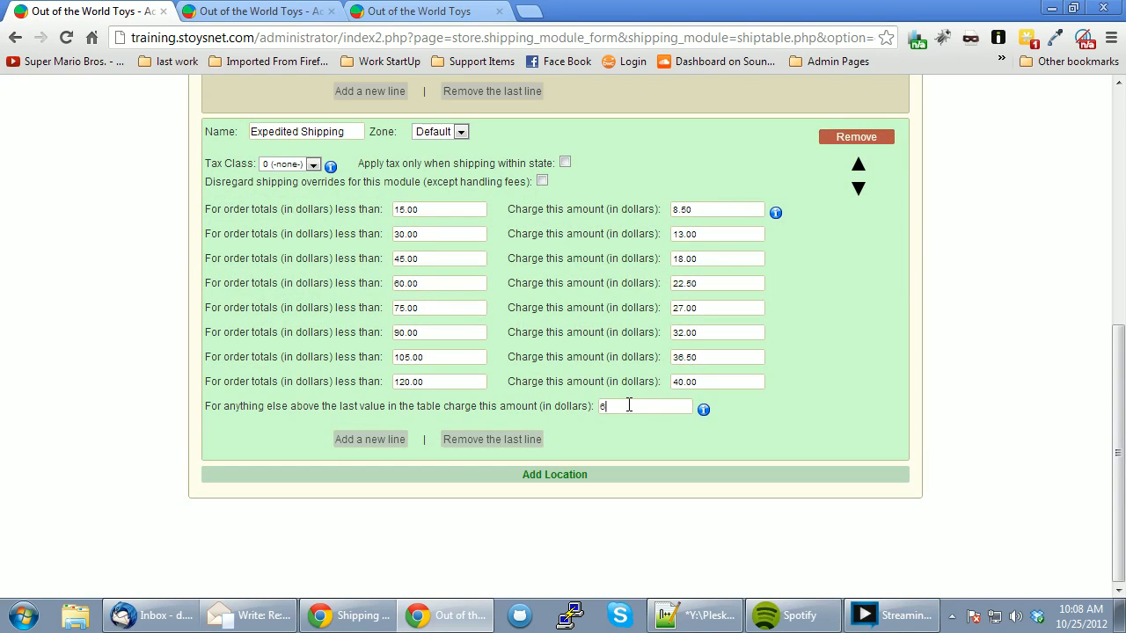
{"action": "type", "text": "65.00"}
{"action": "left_click", "coordinate": [453, 381]}
{"action": "double_click", "coordinate": [638, 405]}
{"action": "left_click", "coordinate": [678, 406]}
{"action": "scroll", "coordinate": [810, 384], "scroll_direction": "up", "scroll_amount": 4}
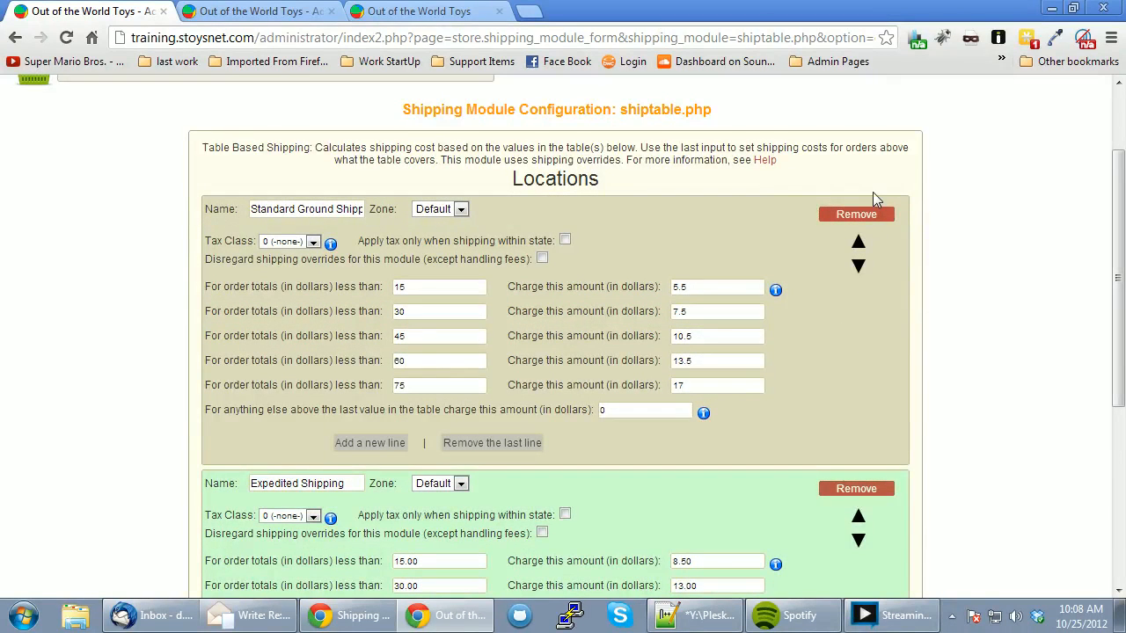
{"action": "scroll", "coordinate": [1002, 211], "scroll_direction": "up", "scroll_amount": 2}
{"action": "left_click", "coordinate": [1025, 151]}
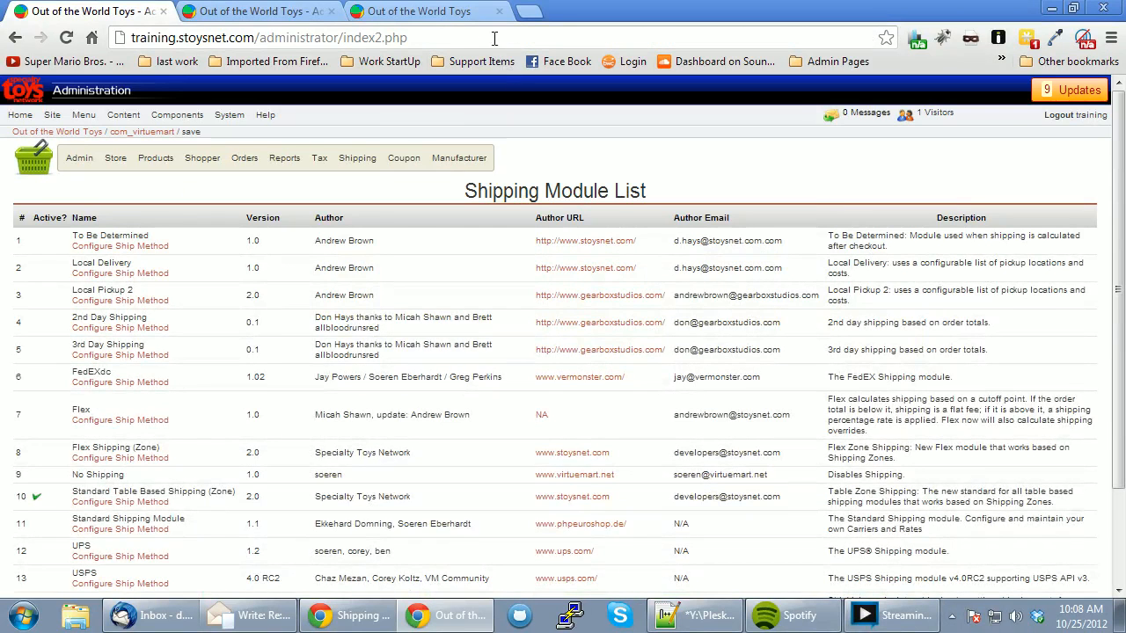
Reopen the storefront cart and proceed through secure checkout and the customer information to the shipping method options.
{"action": "left_click", "coordinate": [450, 12]}
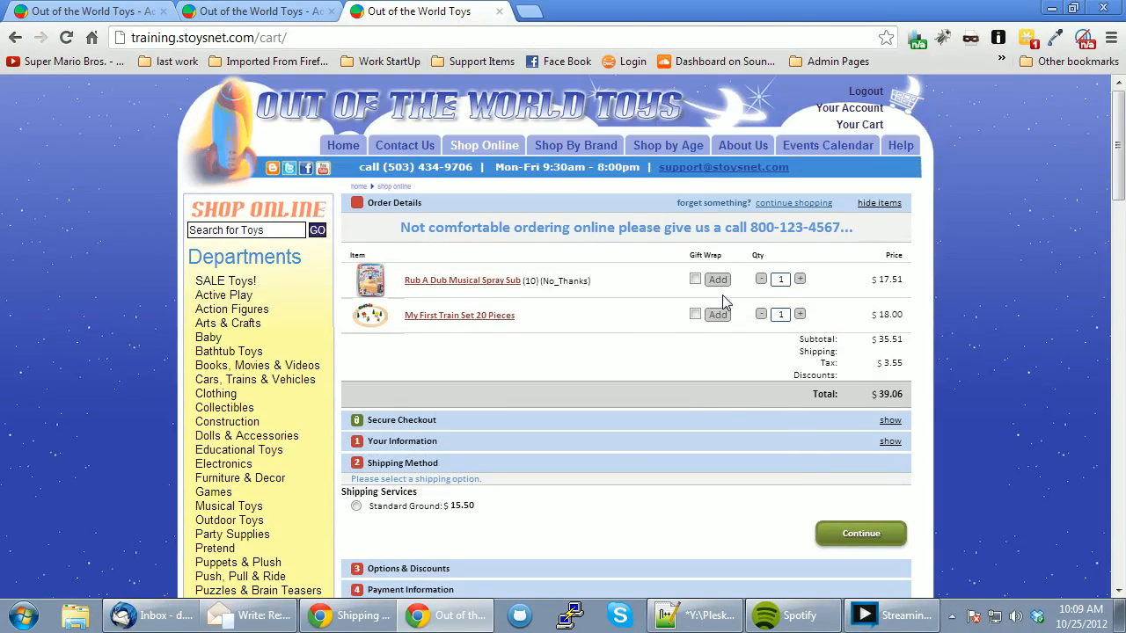
{"action": "left_click", "coordinate": [870, 128]}
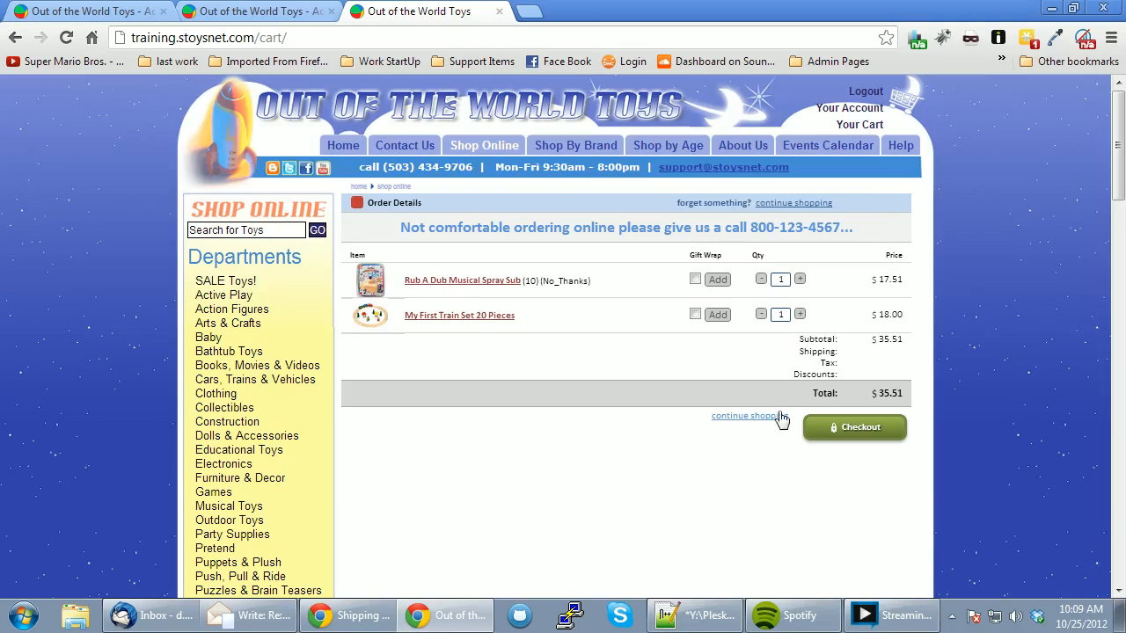
{"action": "left_click", "coordinate": [818, 428]}
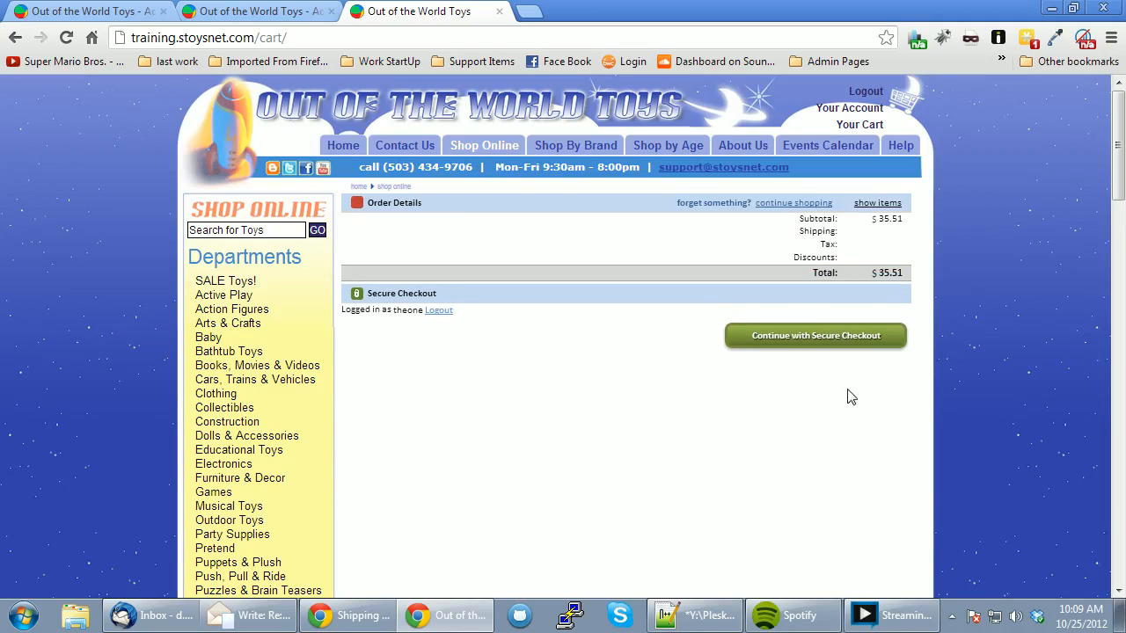
{"action": "left_click", "coordinate": [829, 342]}
{"action": "scroll", "coordinate": [835, 396], "scroll_direction": "down", "scroll_amount": 4}
{"action": "left_click", "coordinate": [849, 345]}
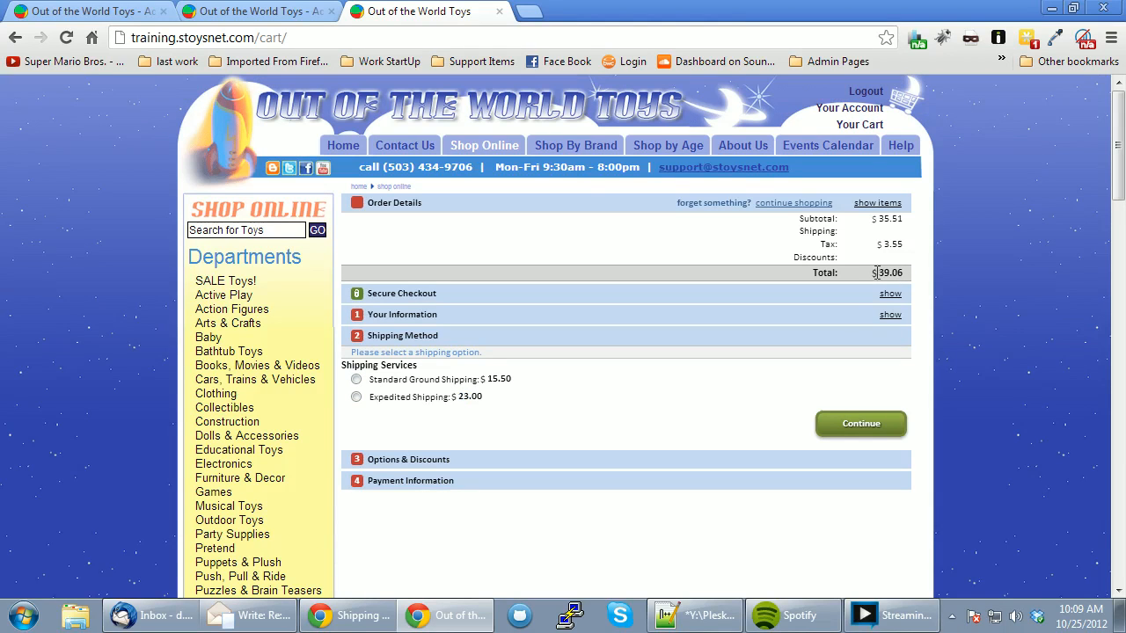
Open the Standard Table Based Shipping (Zone) configuration and check the Expedited Shipping charge for order totals less than 45.
{"action": "left_click", "coordinate": [131, 16]}
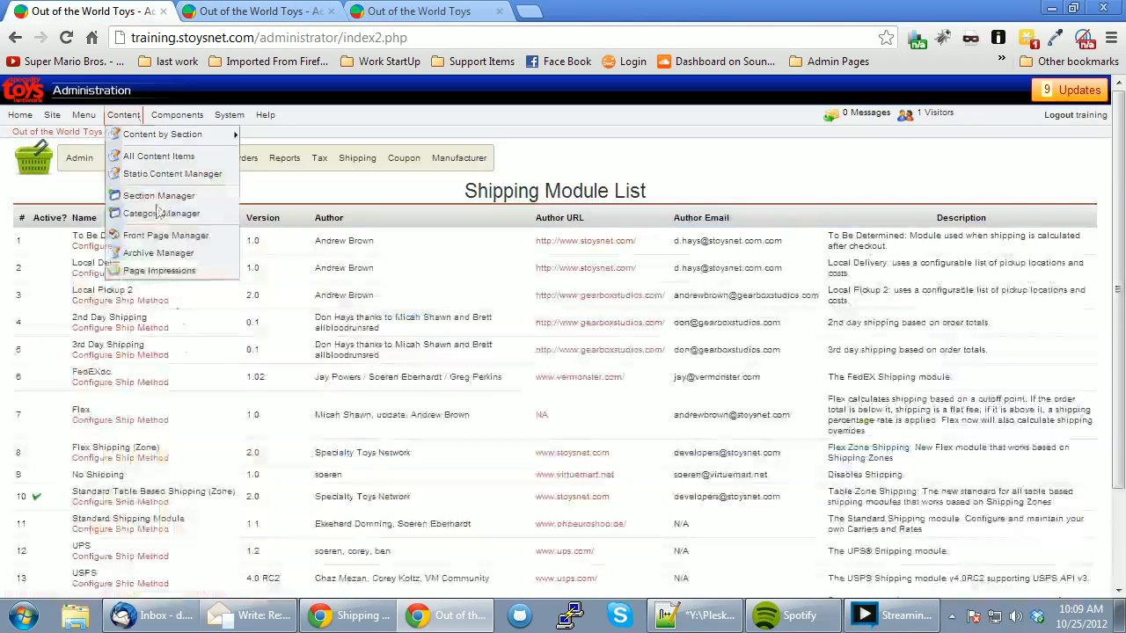
{"action": "left_click", "coordinate": [147, 504]}
{"action": "scroll", "coordinate": [176, 404], "scroll_direction": "down", "scroll_amount": 5}
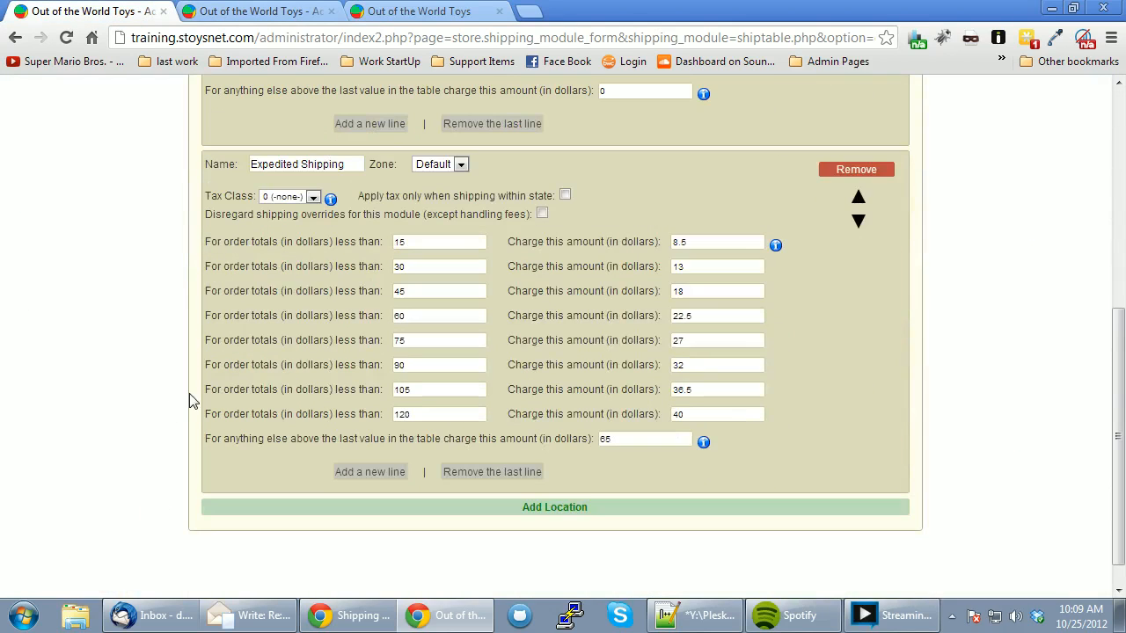
{"action": "left_click", "coordinate": [404, 293]}
{"action": "double_click", "coordinate": [684, 291]}
Check the Expedited Shipping charge in the storefront checkout and show the cart items to compare it with the order amounts.
{"action": "left_click", "coordinate": [407, 12]}
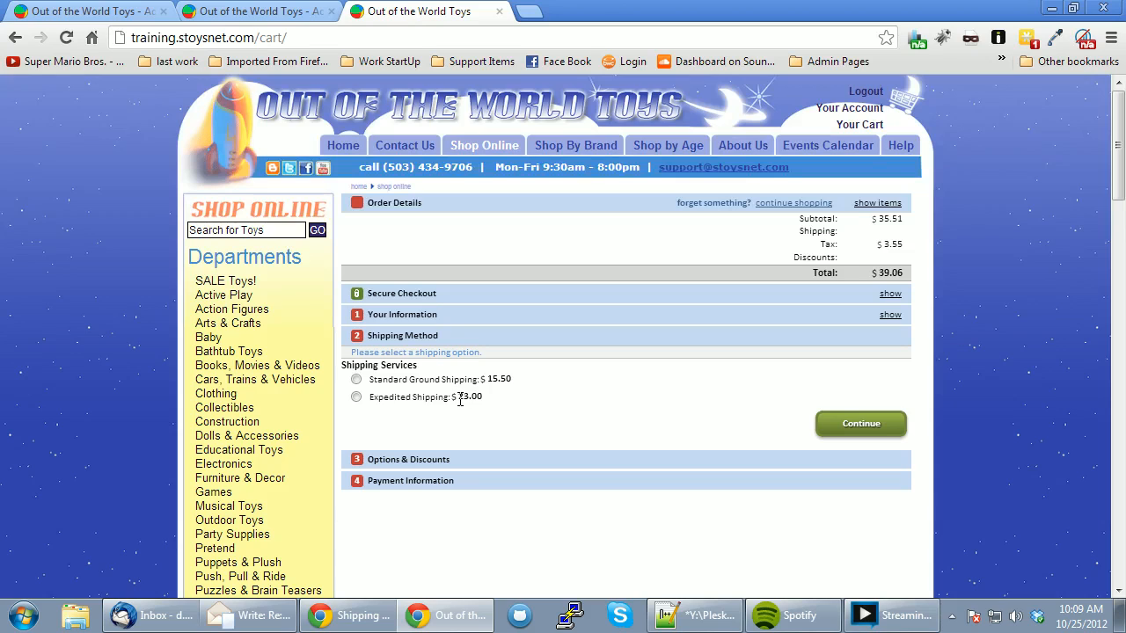
{"action": "double_click", "coordinate": [482, 398]}
{"action": "left_click", "coordinate": [484, 398]}
{"action": "left_click", "coordinate": [874, 204]}
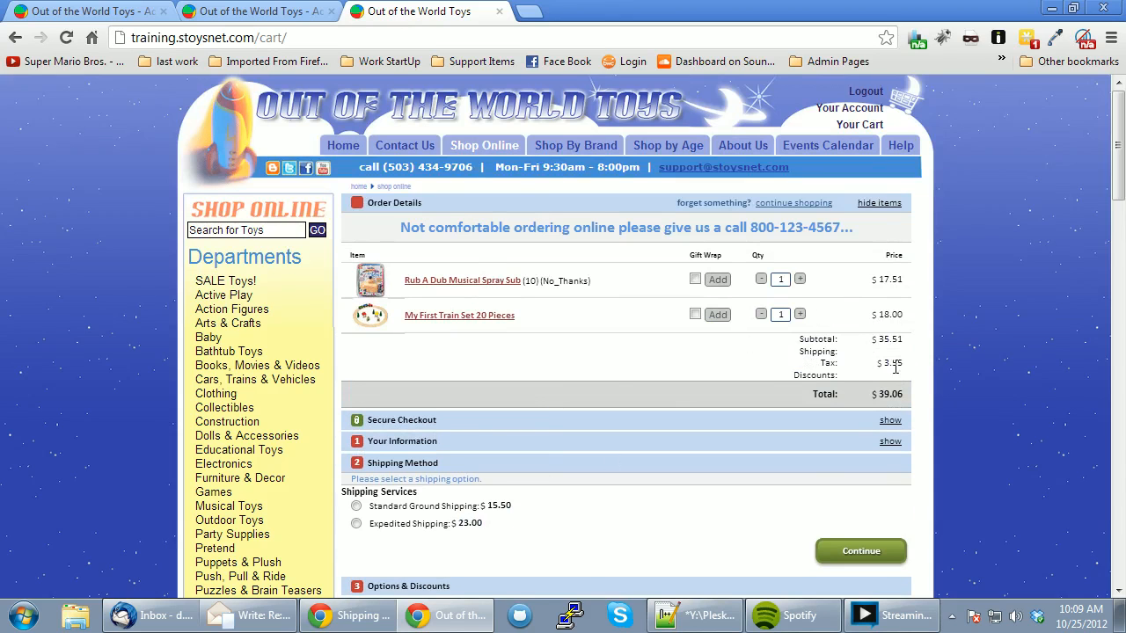
{"action": "scroll", "coordinate": [602, 385], "scroll_direction": "down", "scroll_amount": 2}
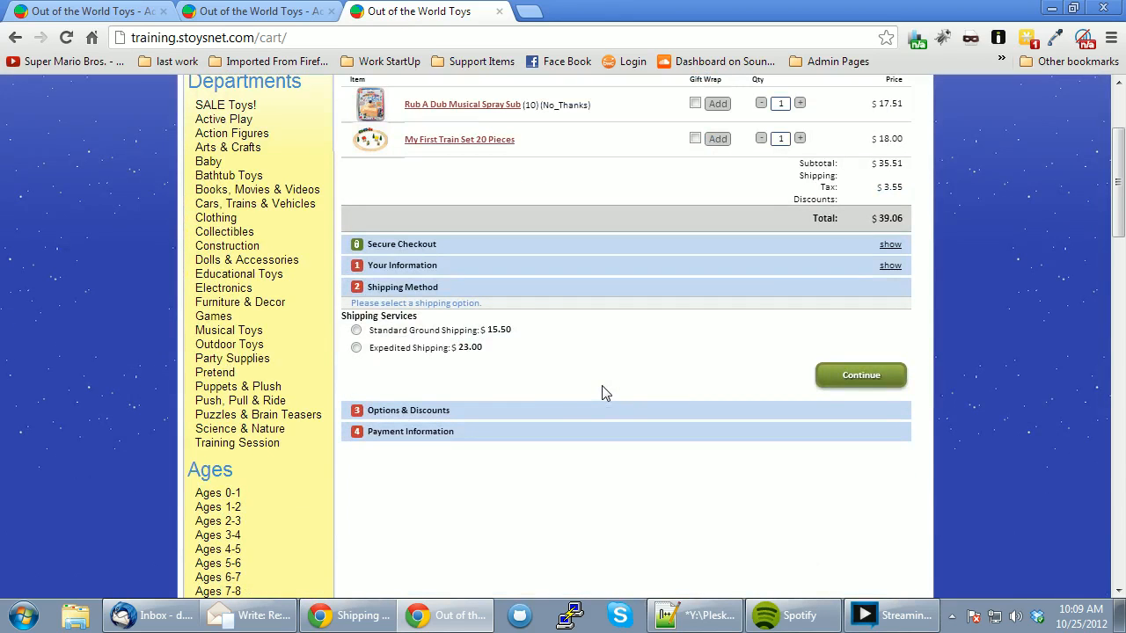
Review the Standard Ground and Expedited Shipping rate tables in the module configuration, including their charges above the last table value.
{"action": "left_click", "coordinate": [278, 13]}
{"action": "left_click", "coordinate": [105, 12]}
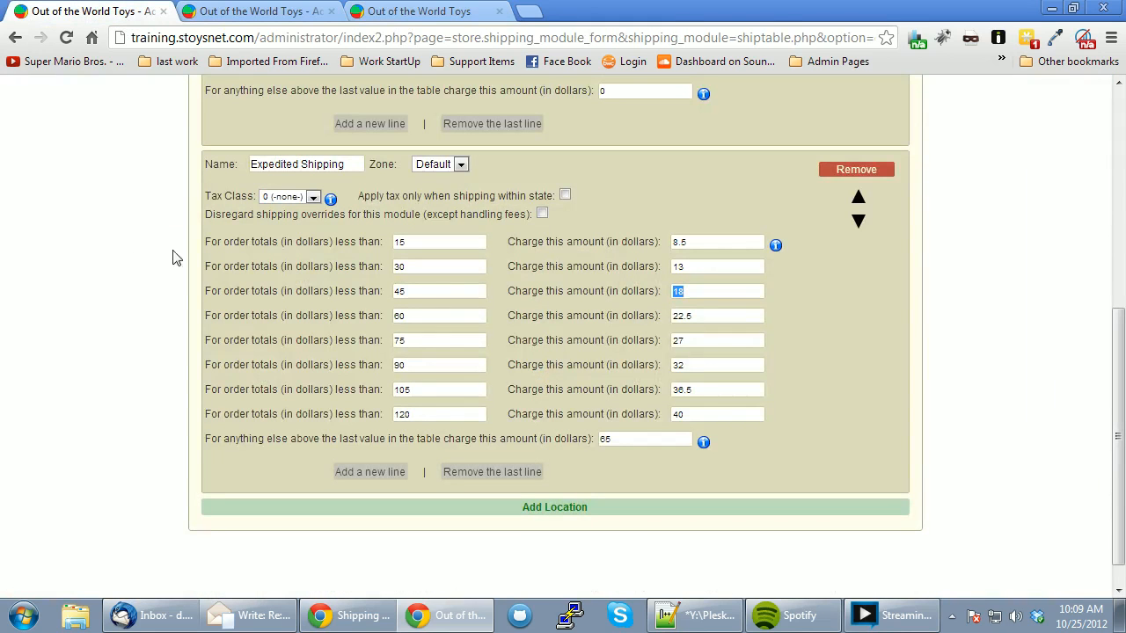
{"action": "left_click", "coordinate": [360, 164]}
{"action": "scroll", "coordinate": [659, 380], "scroll_direction": "up", "scroll_amount": 2}
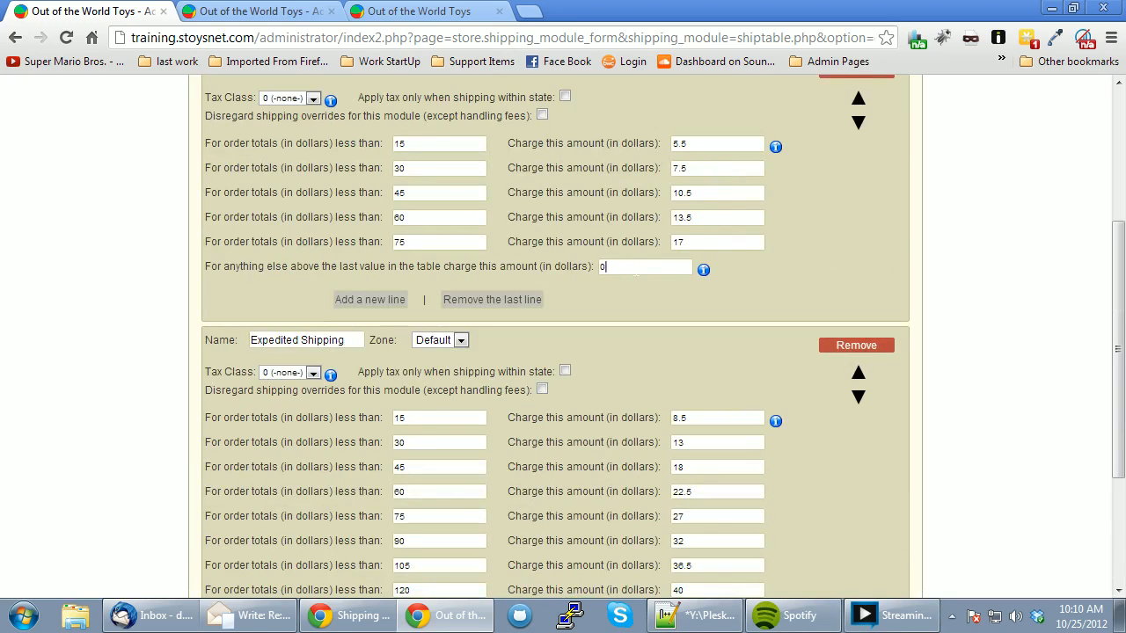
{"action": "scroll", "coordinate": [465, 239], "scroll_direction": "up", "scroll_amount": 3}
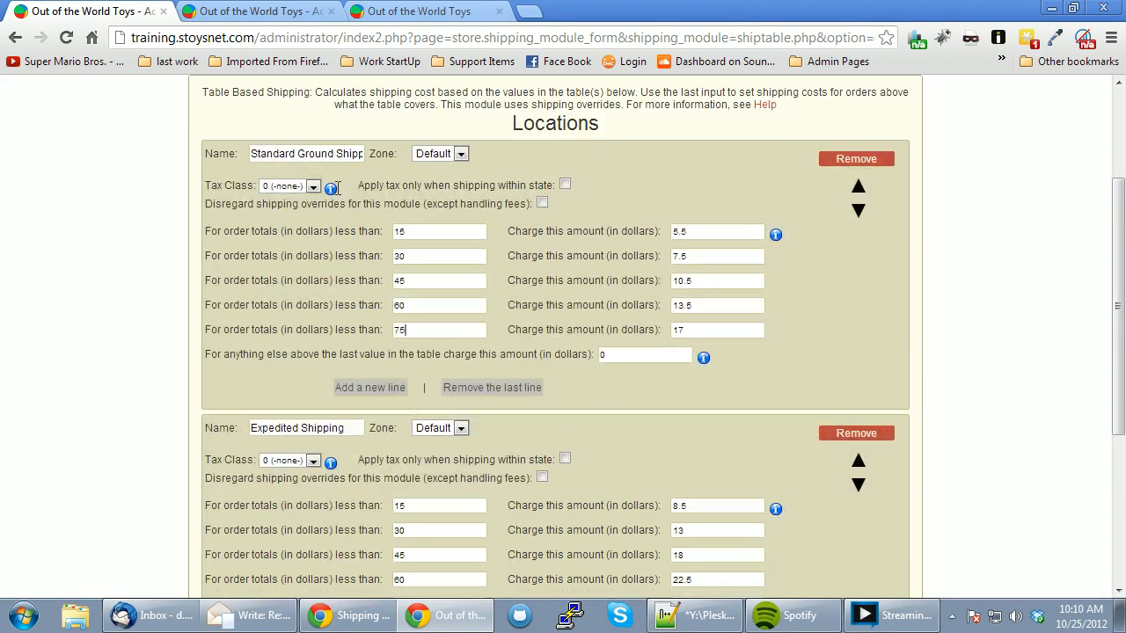
{"action": "left_click_drag", "start_coordinate": [400, 332], "coordinate": [428, 332]}
{"action": "left_click", "coordinate": [617, 355]}
{"action": "scroll", "coordinate": [633, 365], "scroll_direction": "down", "scroll_amount": 3}
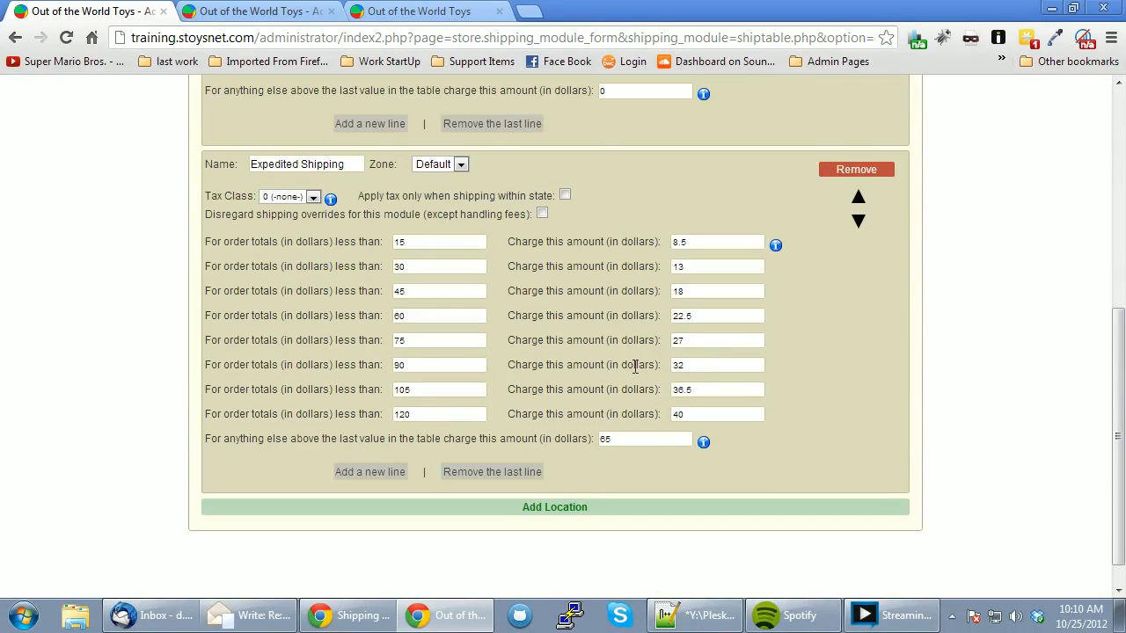
{"action": "scroll", "coordinate": [635, 366], "scroll_direction": "up", "scroll_amount": 1}
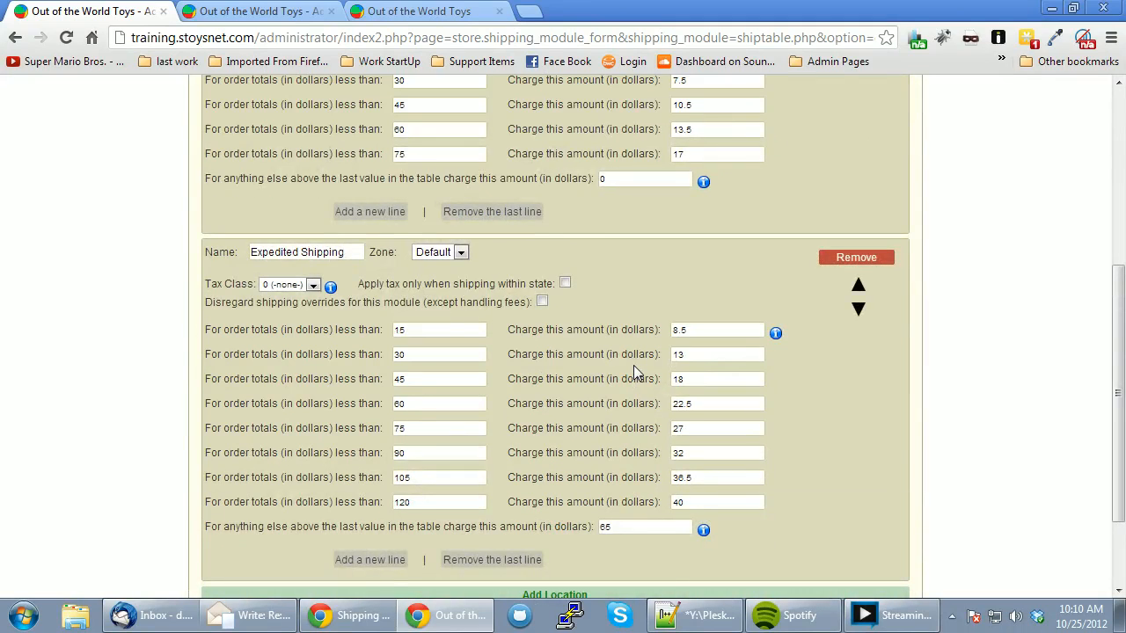
Open the shipping settings in the store configuration and bring up the Global Shipping Configurations section.
{"action": "scroll", "coordinate": [634, 365], "scroll_direction": "up", "scroll_amount": 2}
{"action": "scroll", "coordinate": [490, 345], "scroll_direction": "up", "scroll_amount": 2}
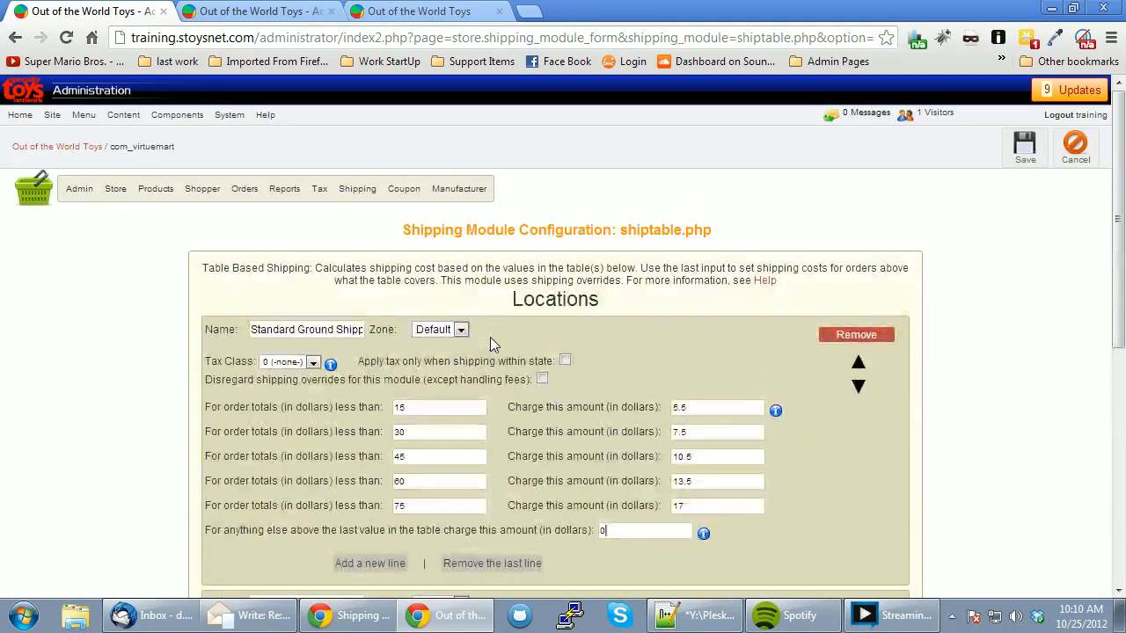
{"action": "mouse_move", "coordinate": [79, 190]}
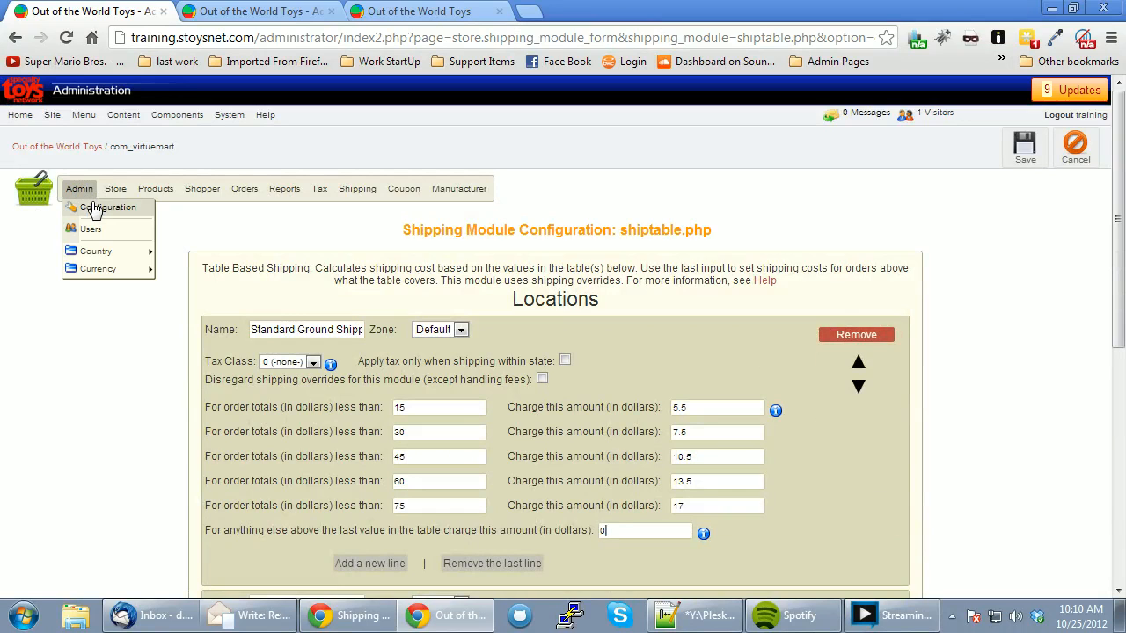
{"action": "left_click", "coordinate": [96, 209]}
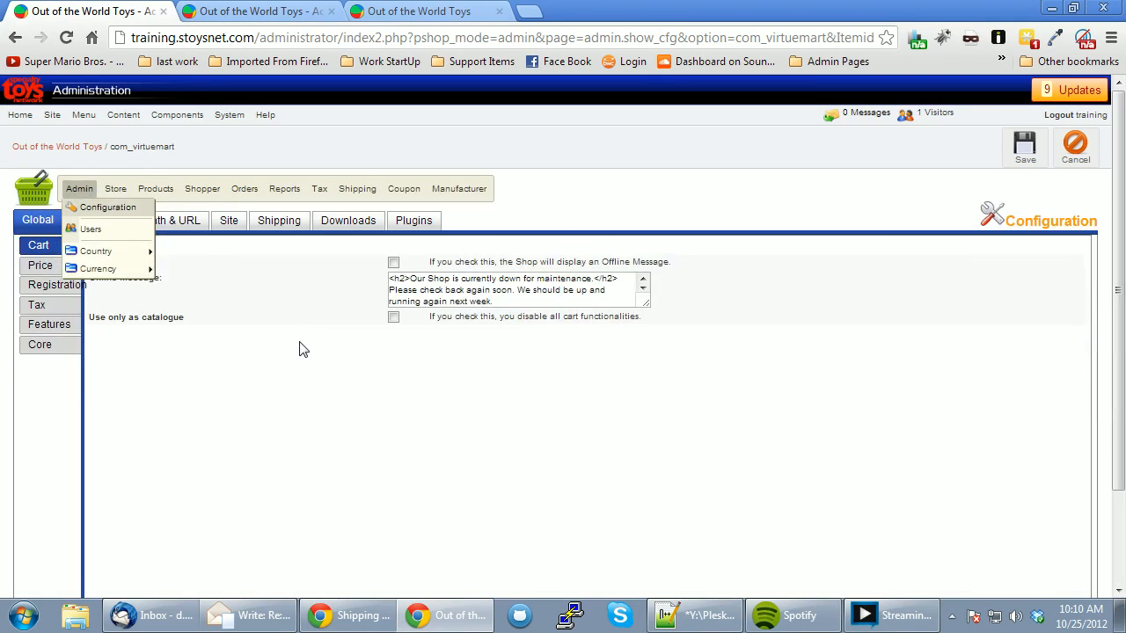
{"action": "left_click", "coordinate": [291, 227]}
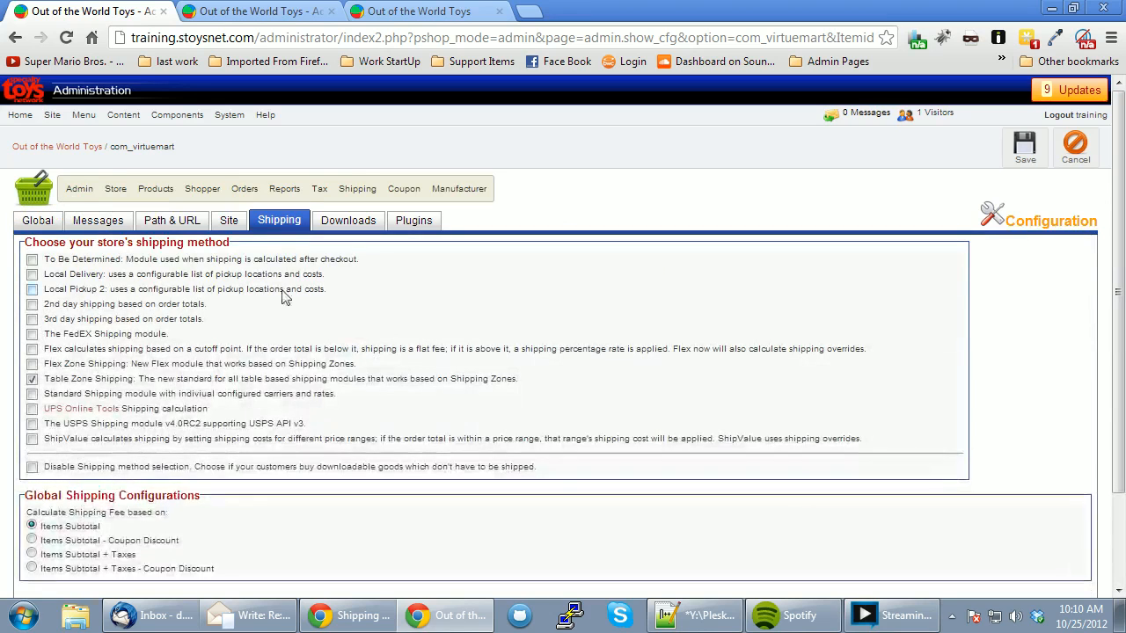
{"action": "scroll", "coordinate": [280, 334], "scroll_direction": "down", "scroll_amount": 1}
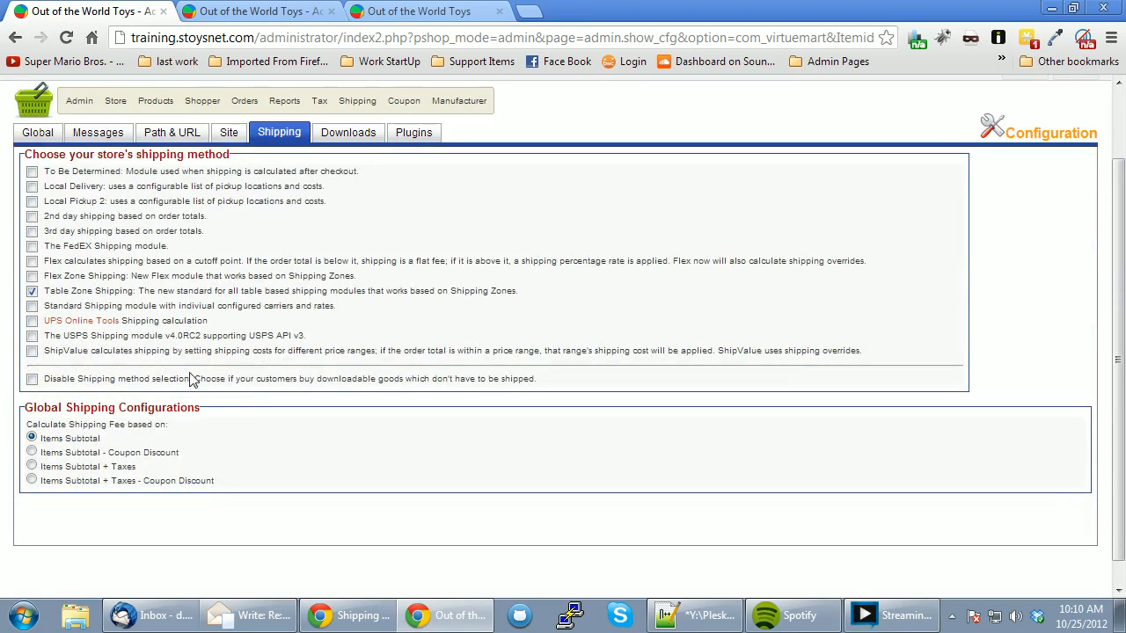
{"action": "scroll", "coordinate": [277, 444], "scroll_direction": "down", "scroll_amount": 1}
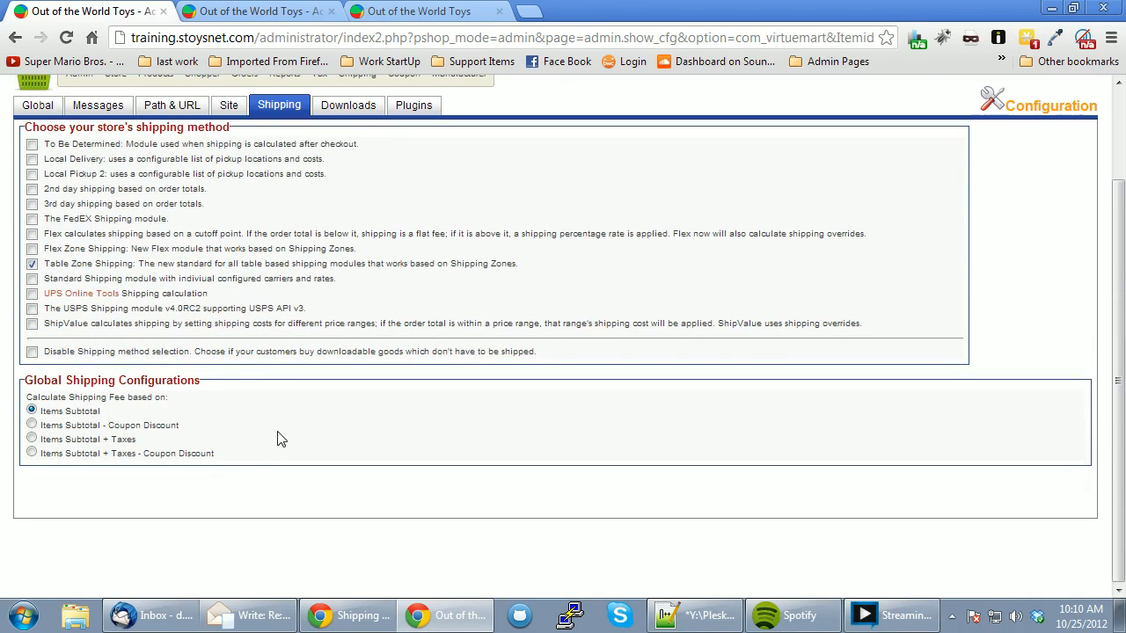
Examine the options for calculating the shipping fee, including the variants with coupon discount and taxes.
{"action": "left_click_drag", "start_coordinate": [69, 398], "coordinate": [119, 398]}
{"action": "left_click", "coordinate": [160, 398]}
{"action": "left_click_drag", "start_coordinate": [121, 431], "coordinate": [180, 428]}
{"action": "left_click", "coordinate": [175, 429]}
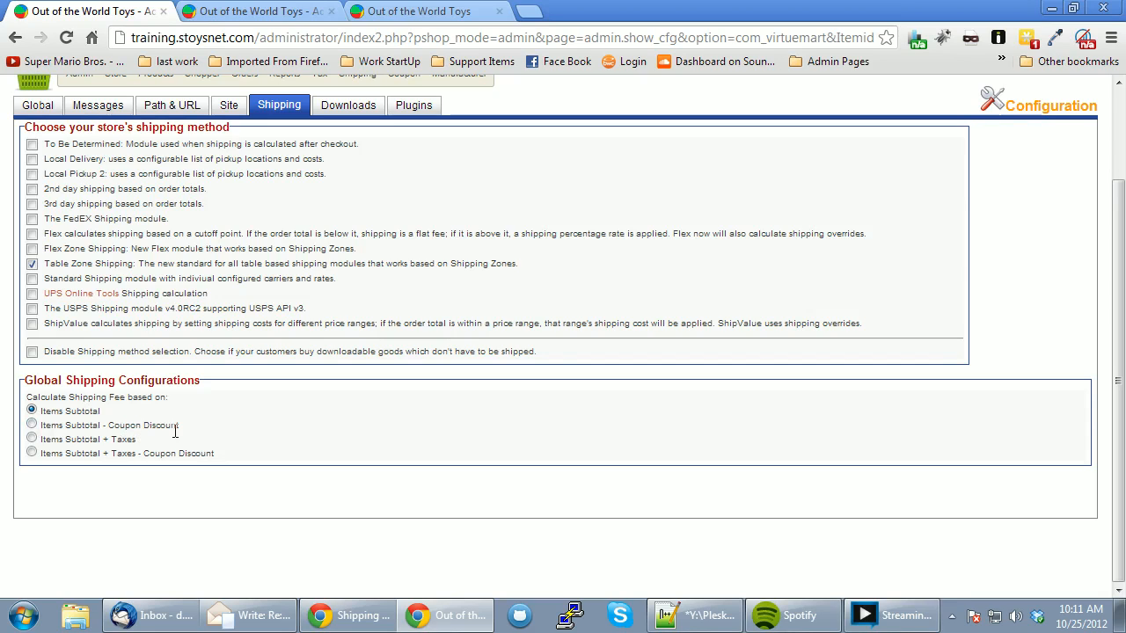
{"action": "left_click_drag", "start_coordinate": [64, 457], "coordinate": [82, 458]}
{"action": "left_click", "coordinate": [130, 458]}
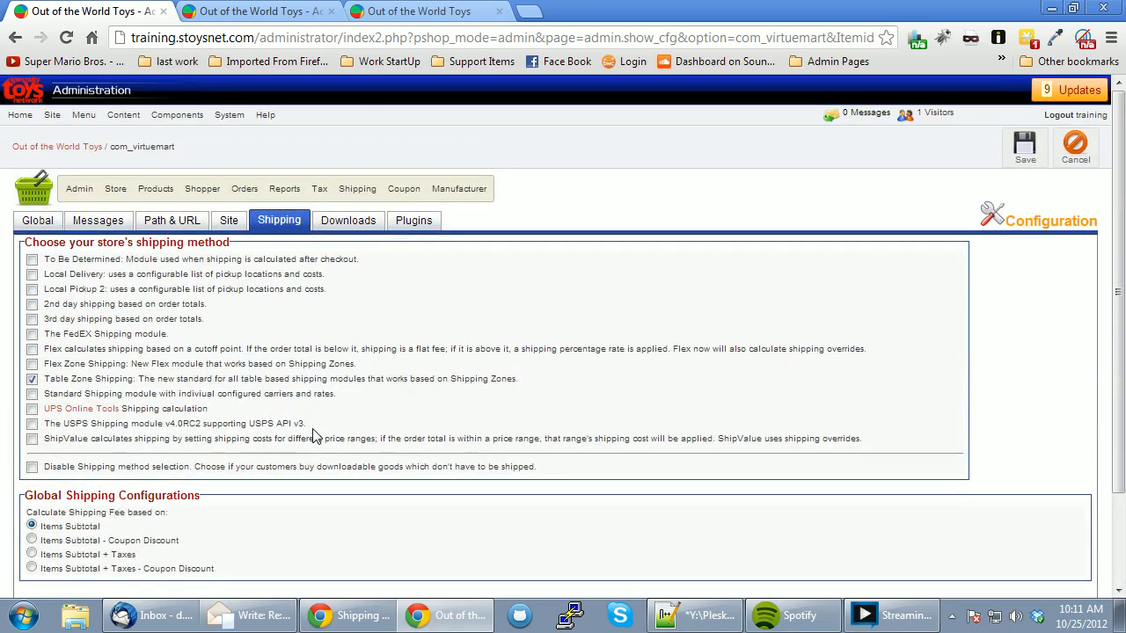
Recheck the order amounts and shipping charges in the storefront cart, and return to the store's shipping configuration.
{"action": "left_click", "coordinate": [421, 10]}
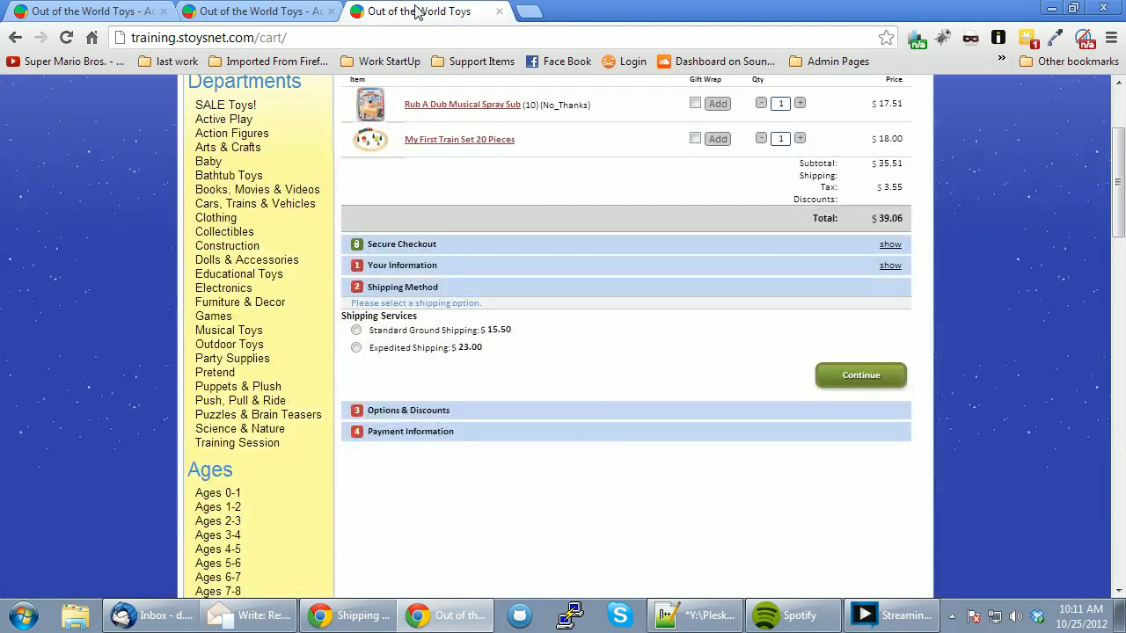
{"action": "left_click", "coordinate": [235, 12]}
{"action": "left_click", "coordinate": [93, 12]}
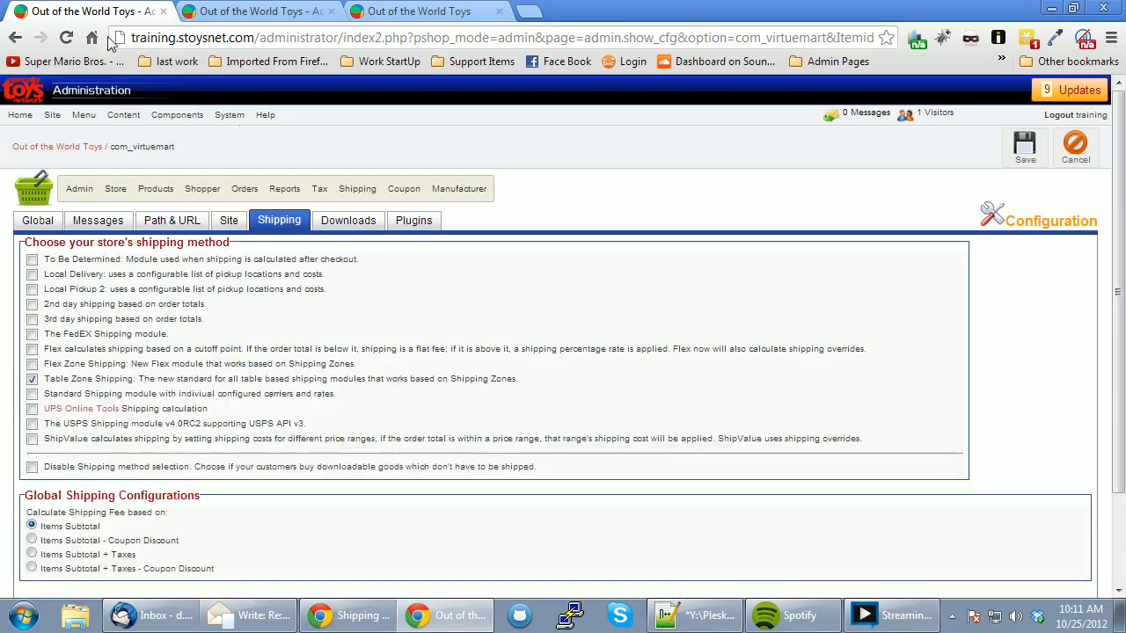